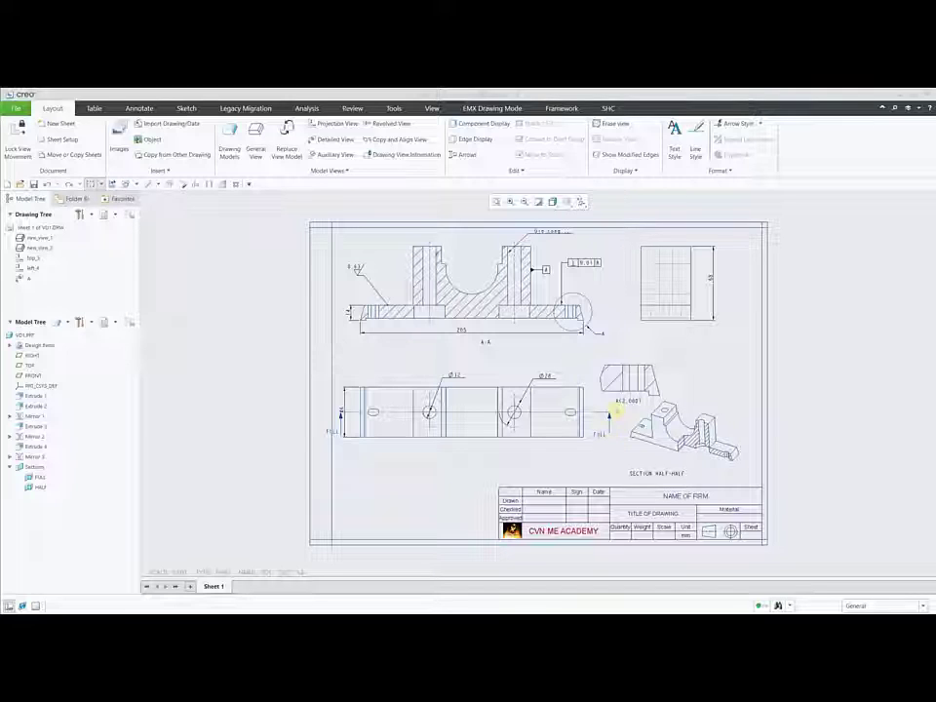
- Pan across the VD1 drawing sheet, then bring up print setup with Ctrl+P
middle_drag(575, 461, 620, 460)
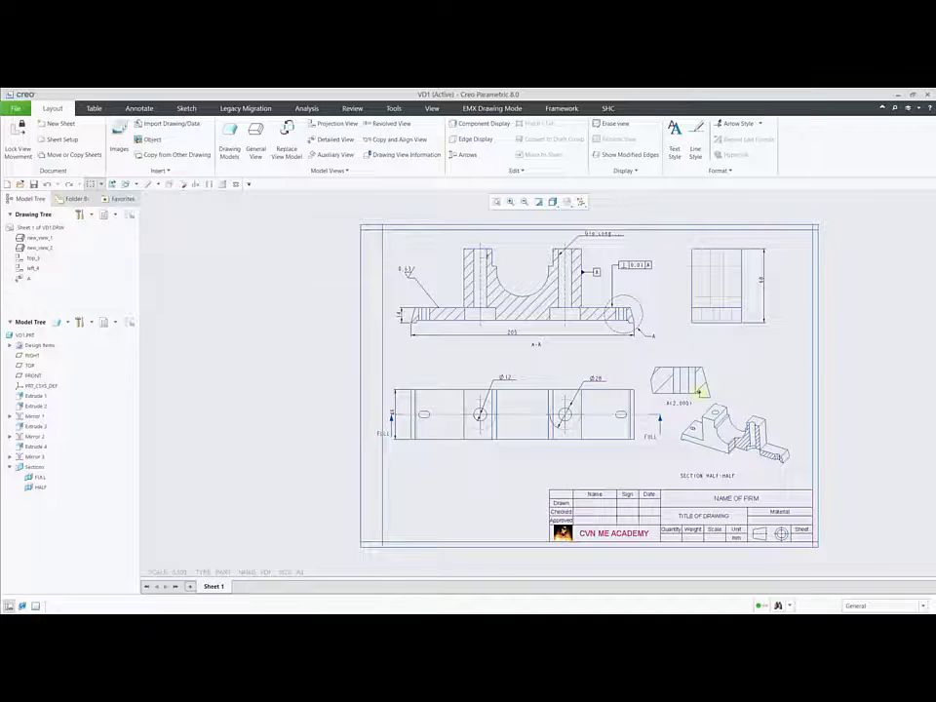
middle_drag(741, 381, 688, 374)
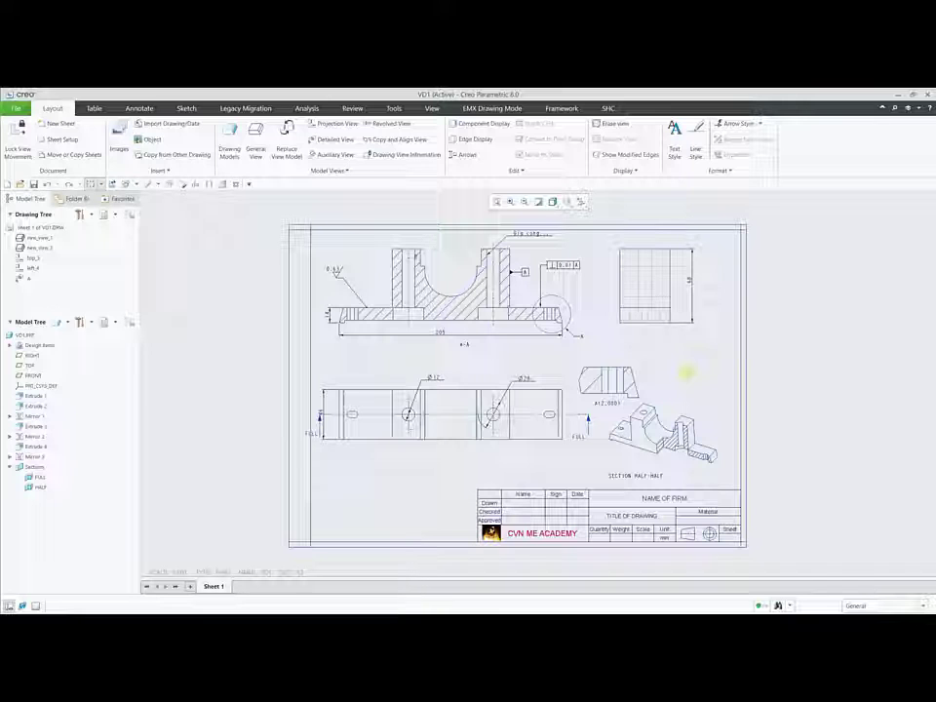
key(ctrl+p)
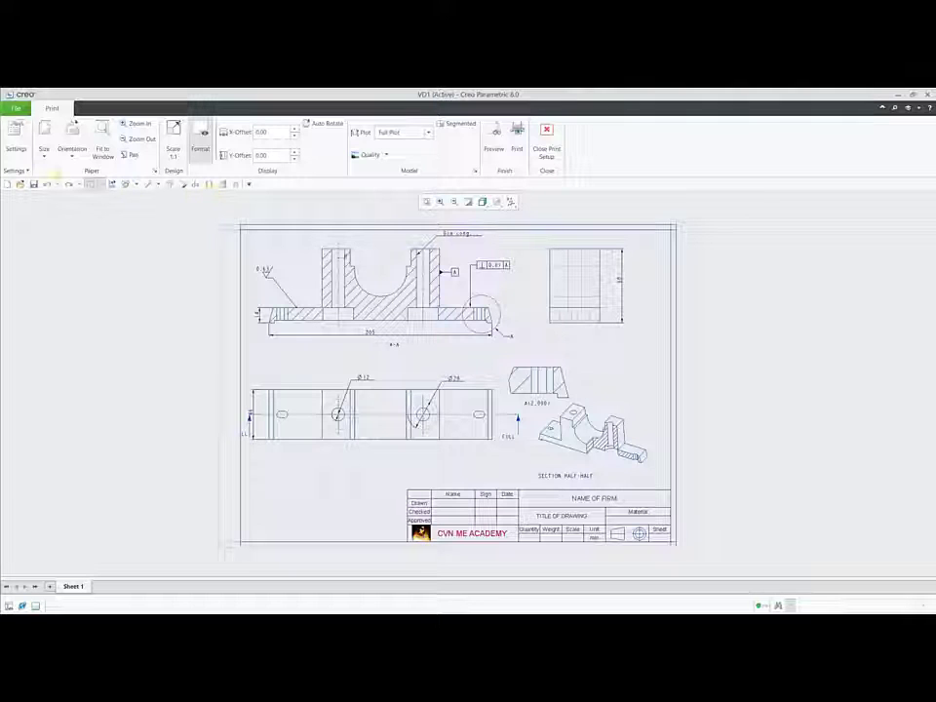
- Choose A3 paper and landscape orientation for printing the VD1 sheet
click(43, 151)
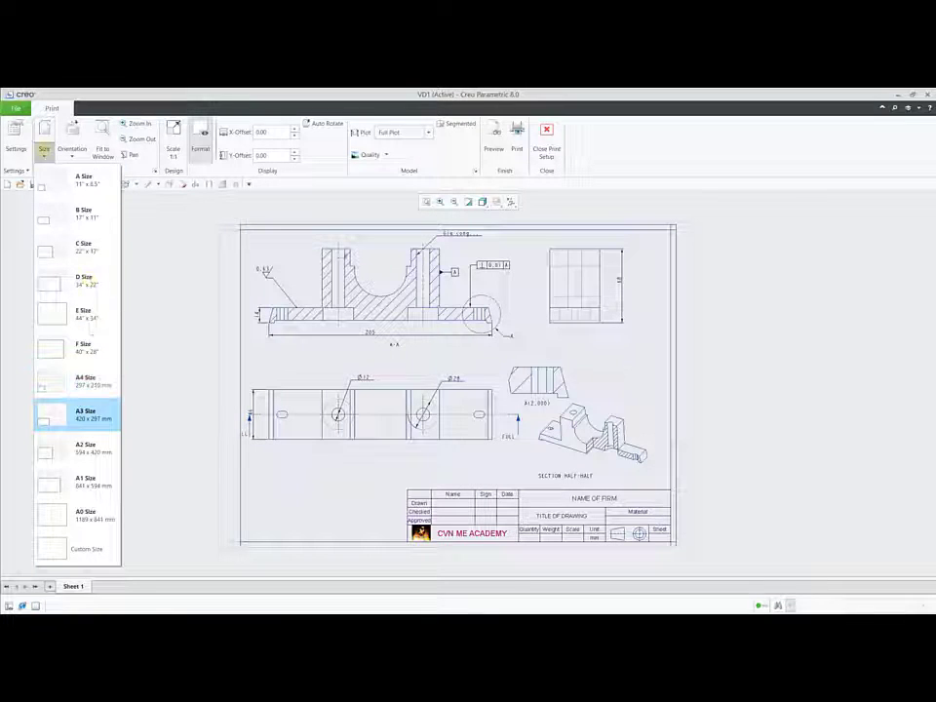
click(71, 151)
click(70, 151)
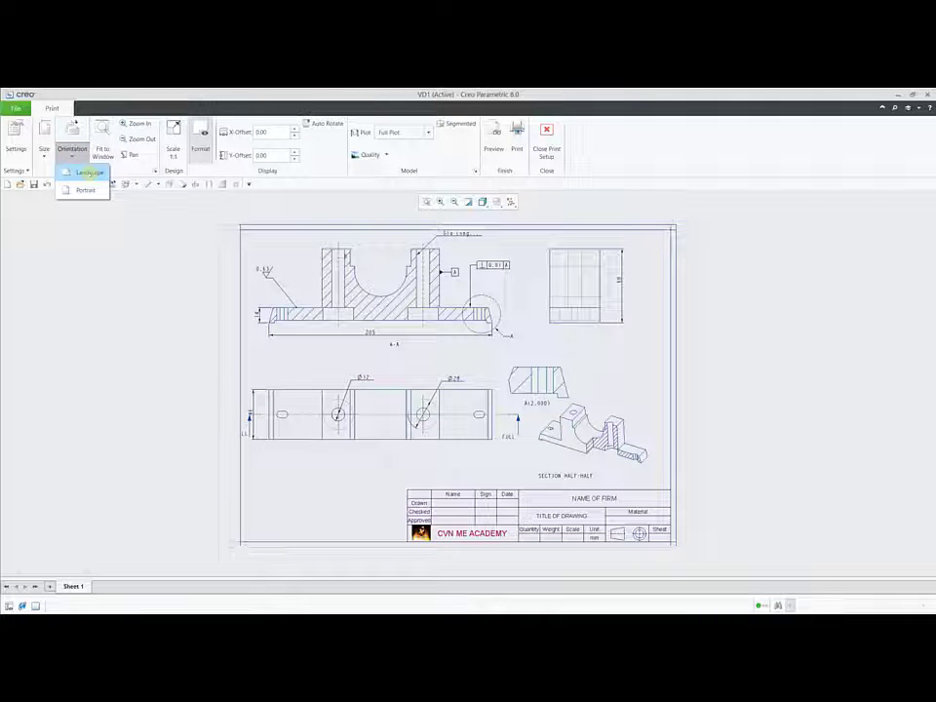
click(69, 168)
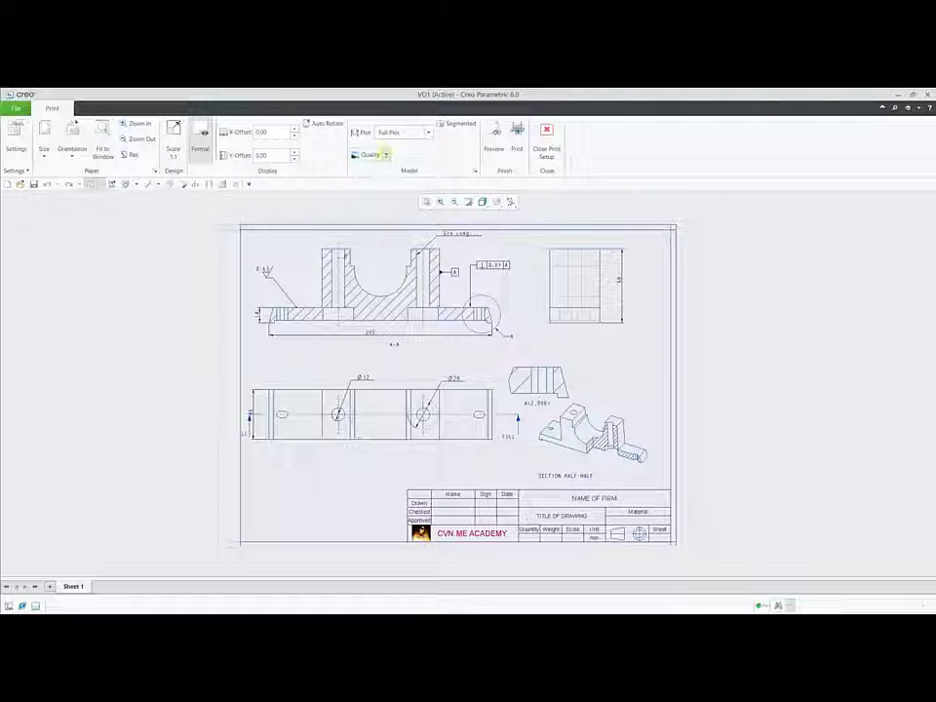
- Leave print quality unchanged, keep the plot at Full Plot, and preview the VD1 sheet
click(386, 154)
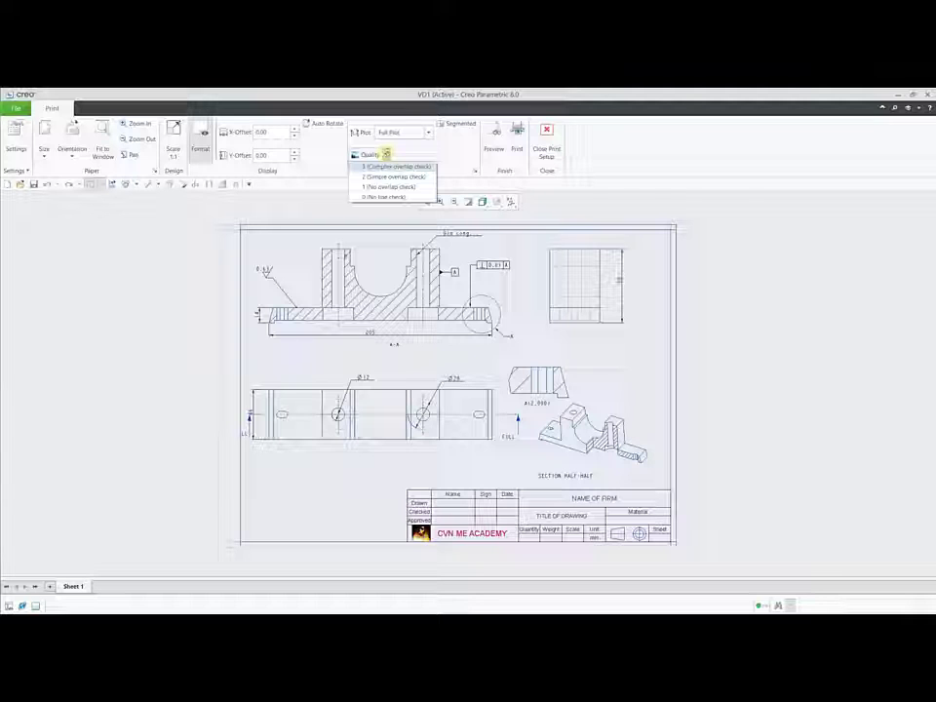
click(386, 154)
click(429, 131)
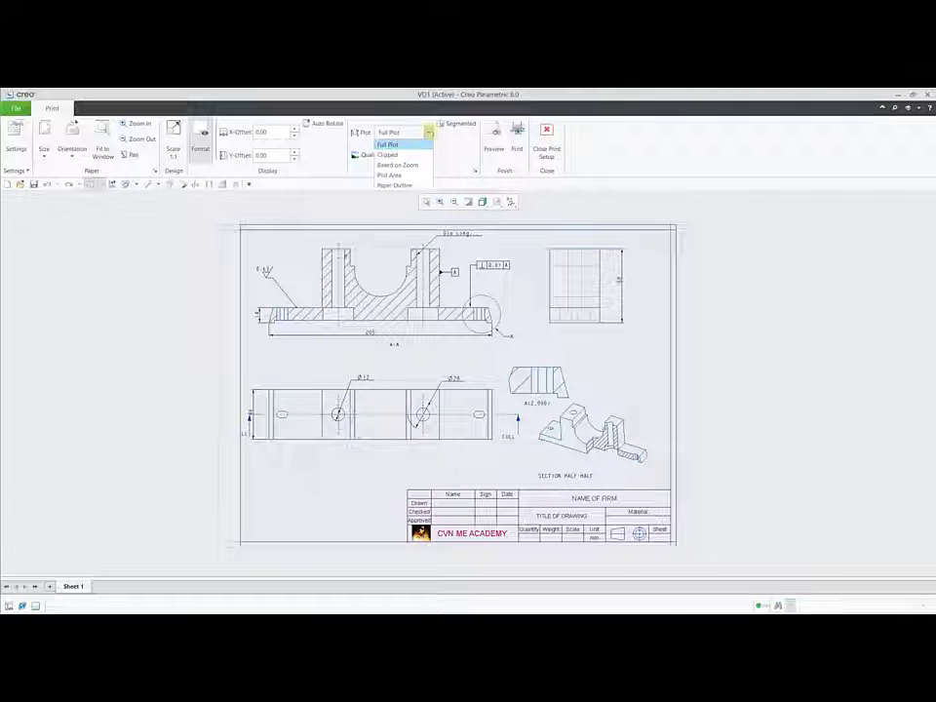
click(429, 132)
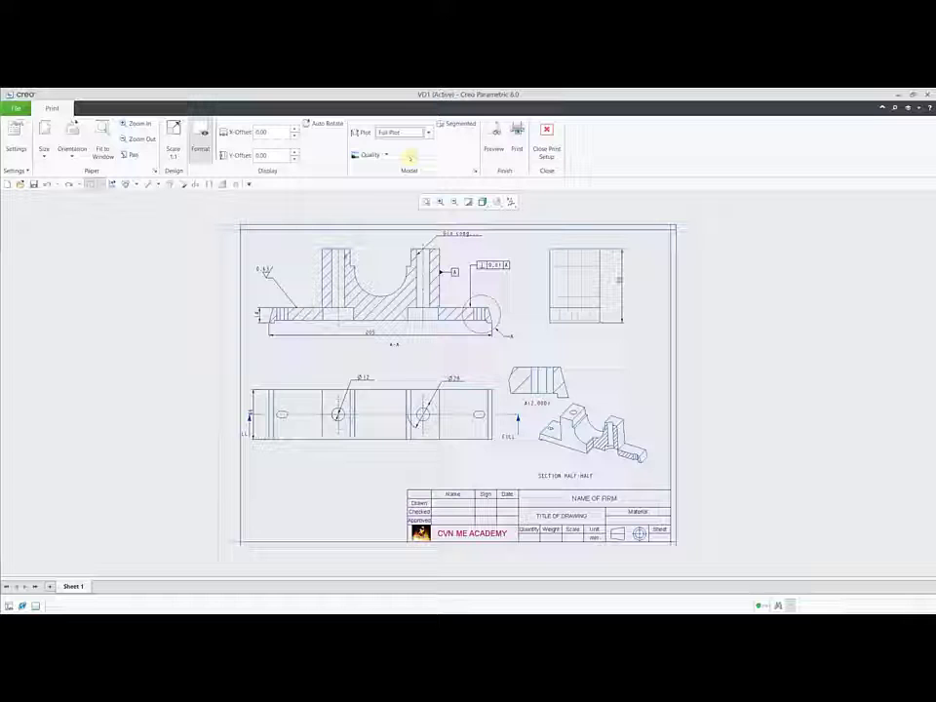
click(495, 131)
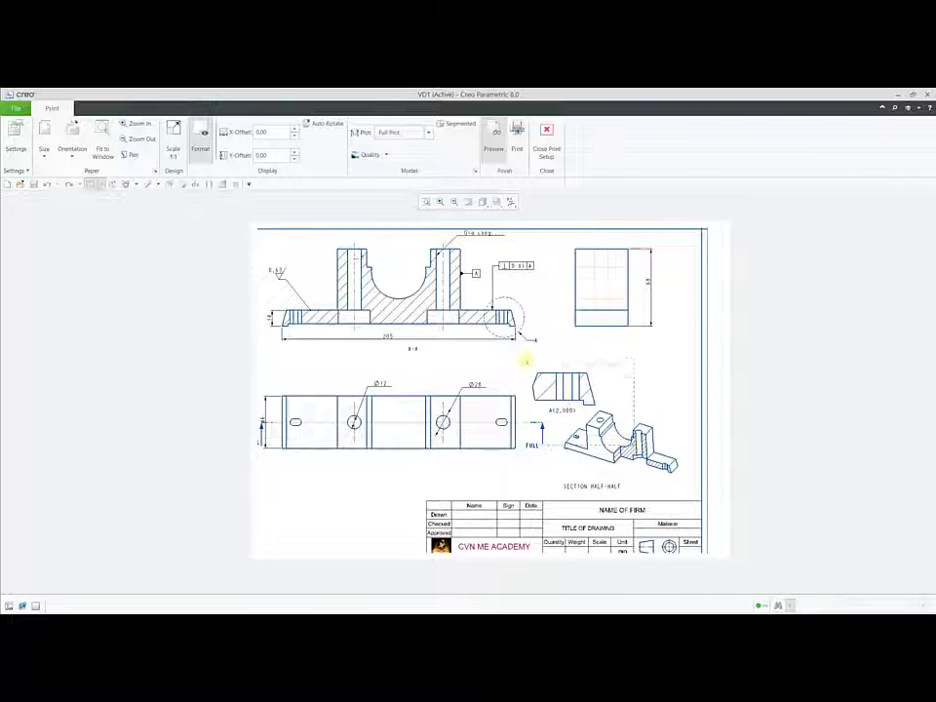
- Turn off the preview, reposition the sheet, and bring up the Print dialog for Microsoft Print to PDF
click(494, 136)
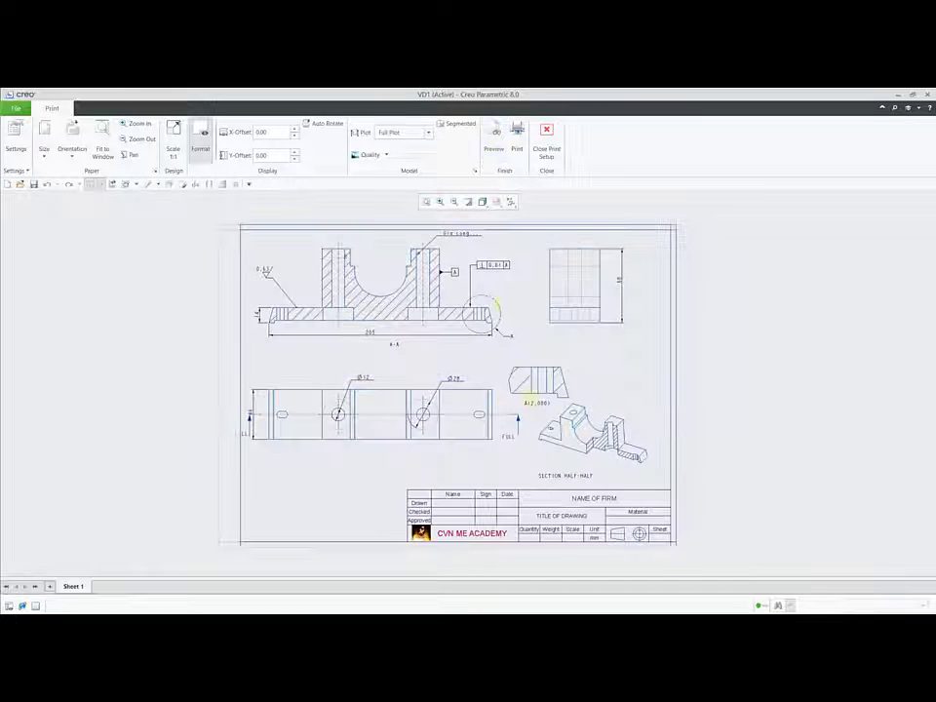
mouse_move(494, 310)
middle_down()
mouse_move(627, 384)
mouse_move(660, 384)
mouse_move(572, 349)
middle_up()
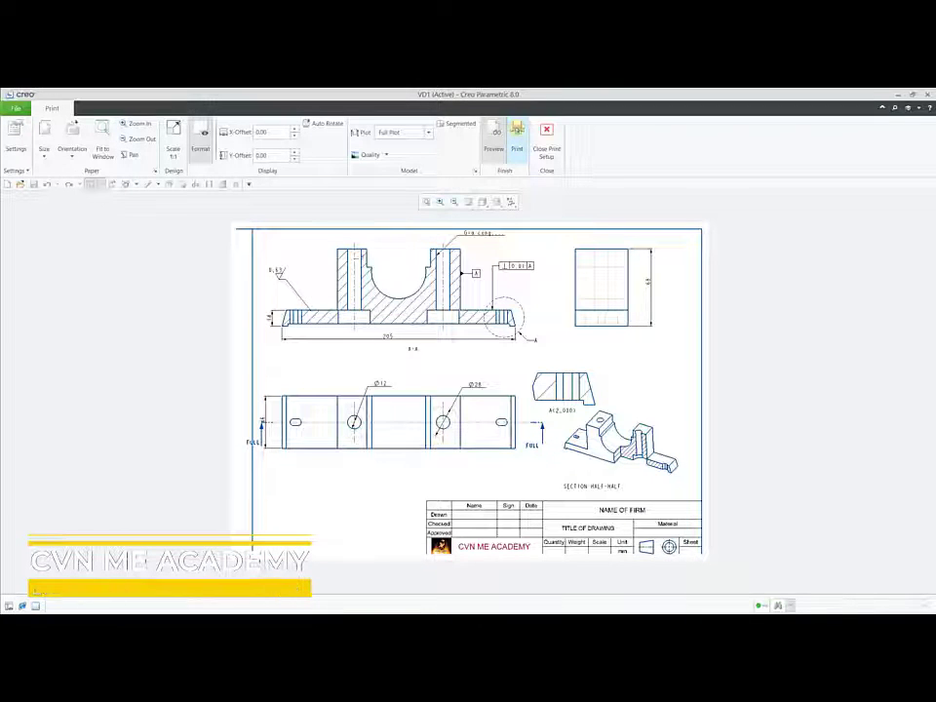
click(517, 131)
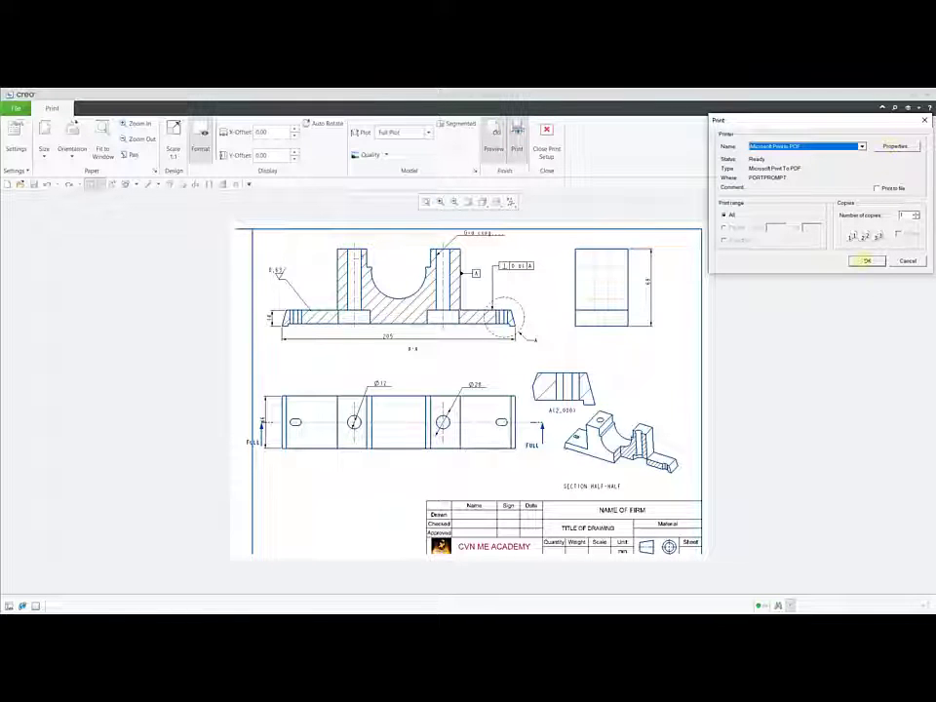
- Print the sheet to a PDF saved on the Desktop as VD1_pdf
click(866, 260)
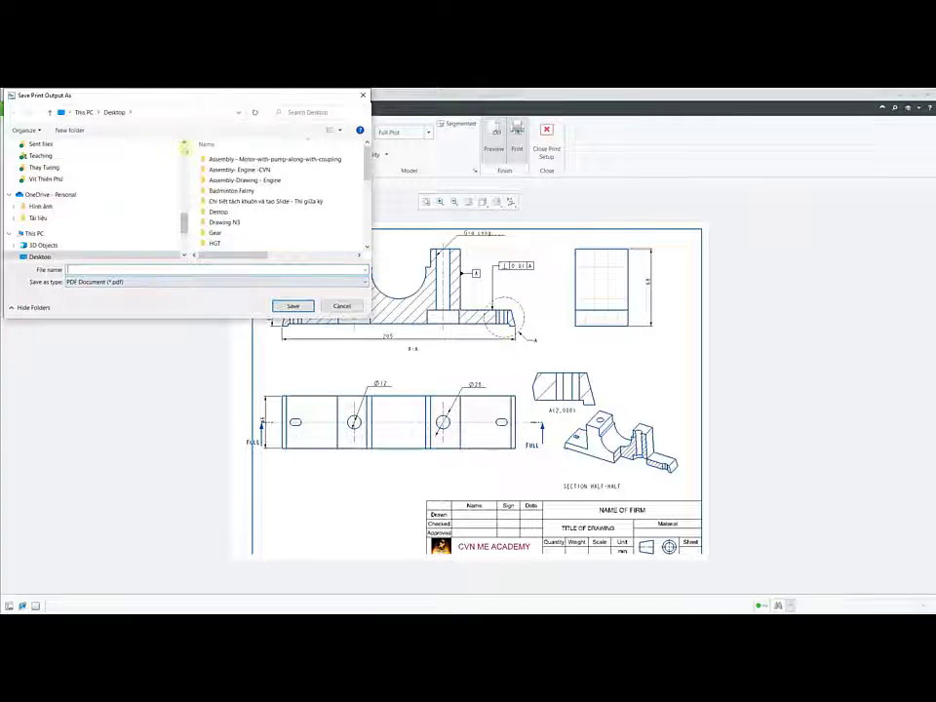
scroll(146, 185, up, 5)
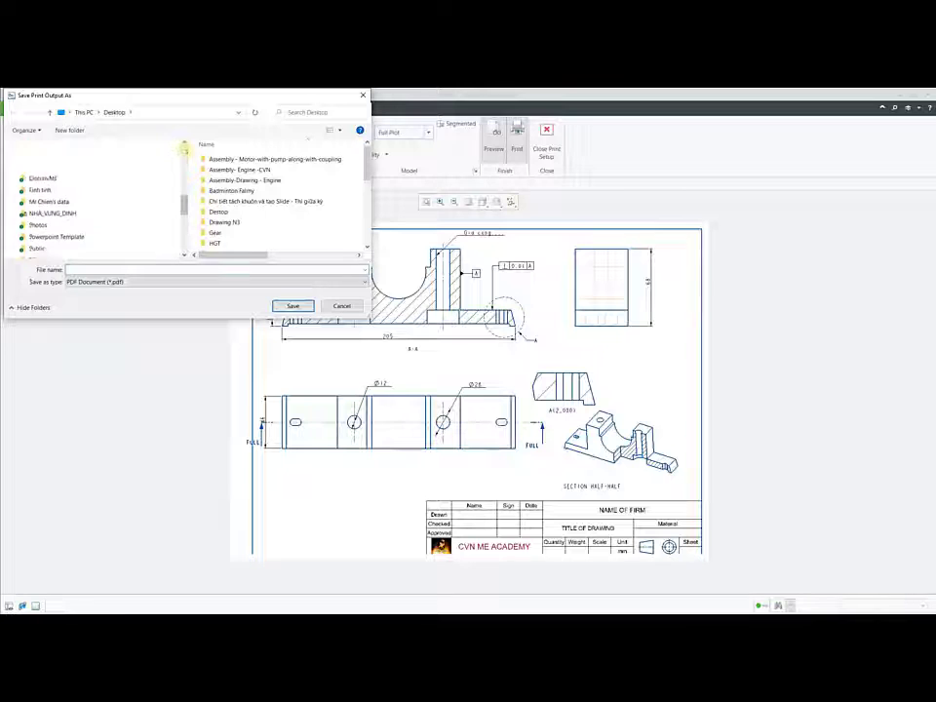
scroll(129, 181, up, 5)
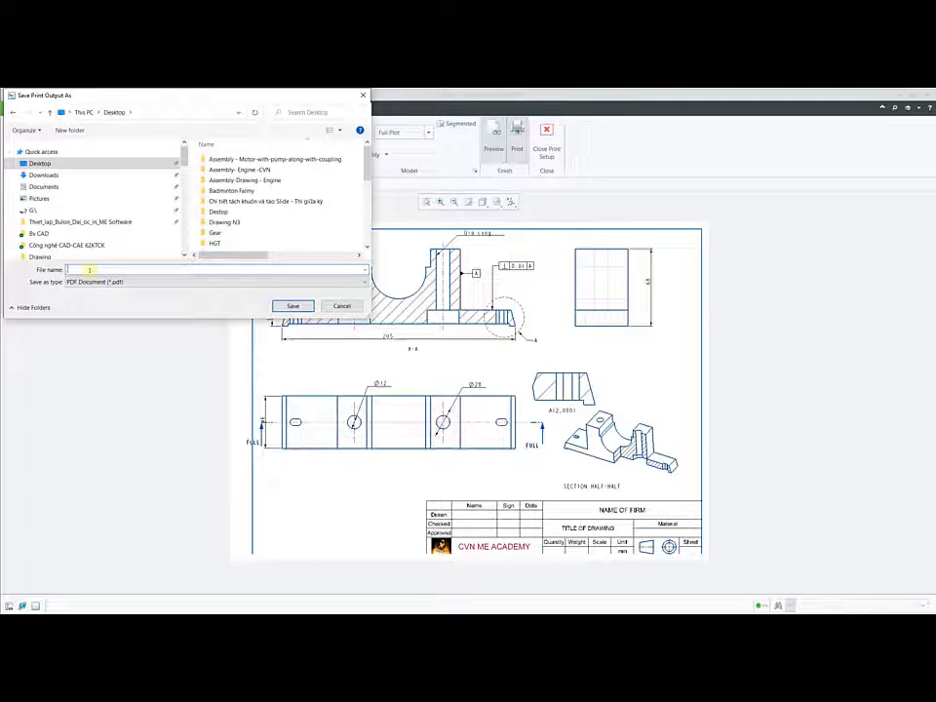
text(VD1)
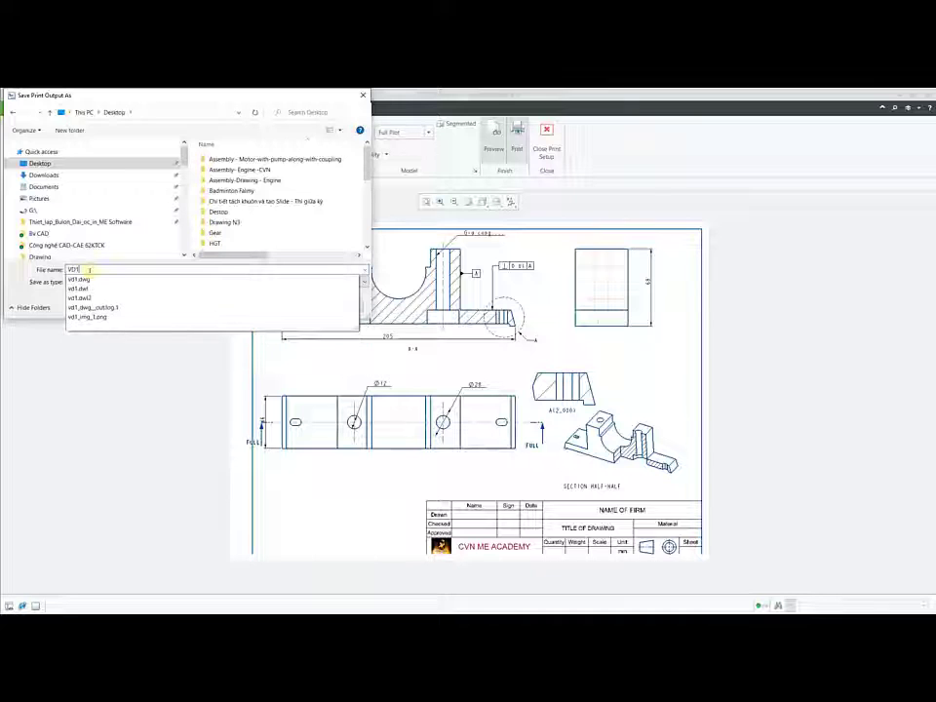
text(_pd)
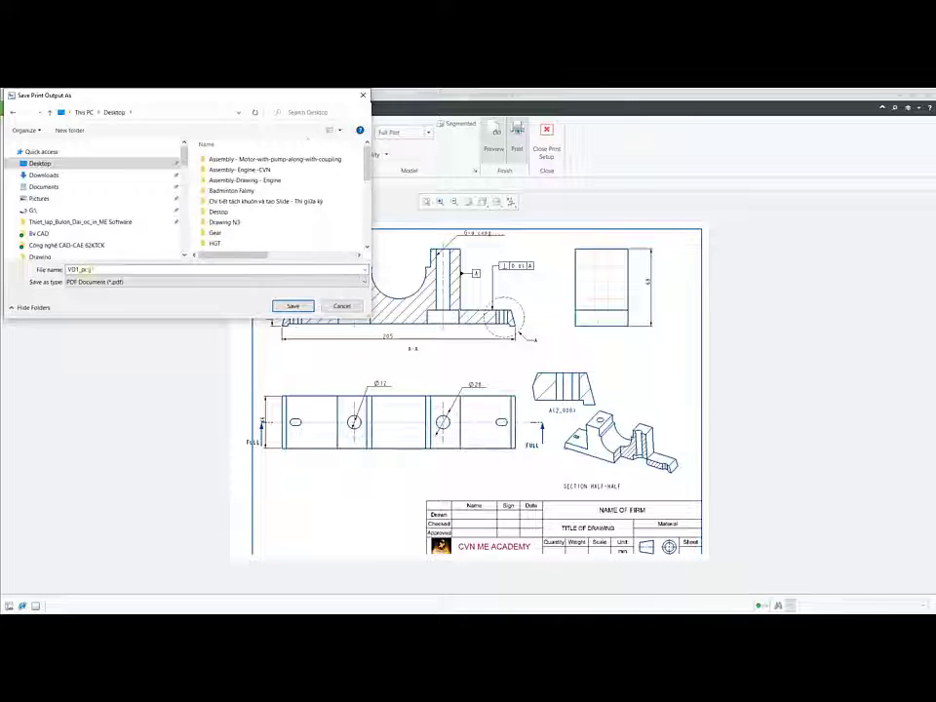
text(f VT)
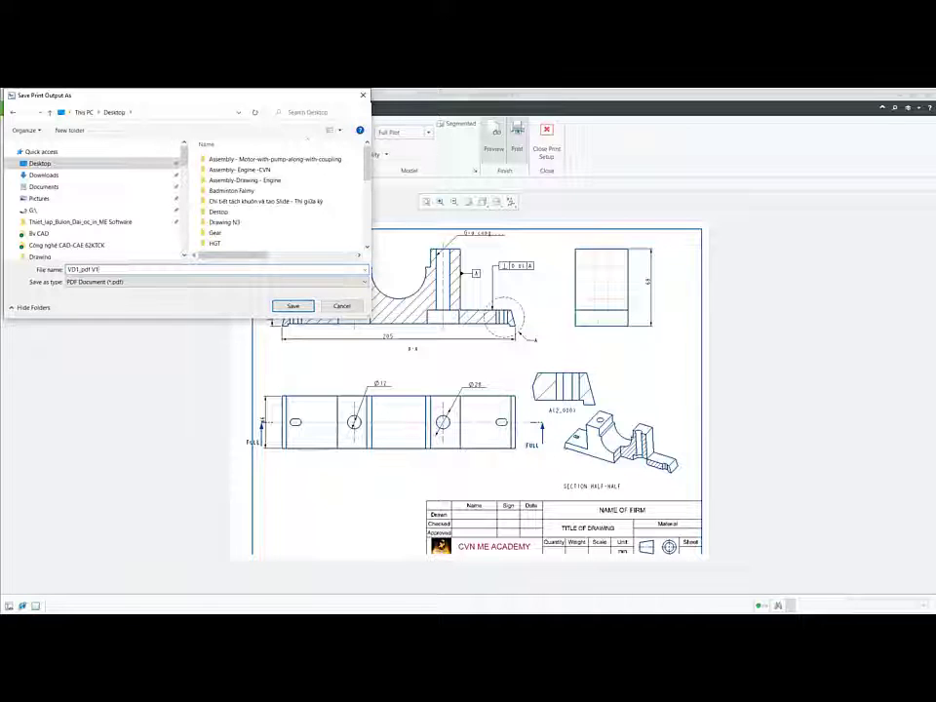
key(Return)
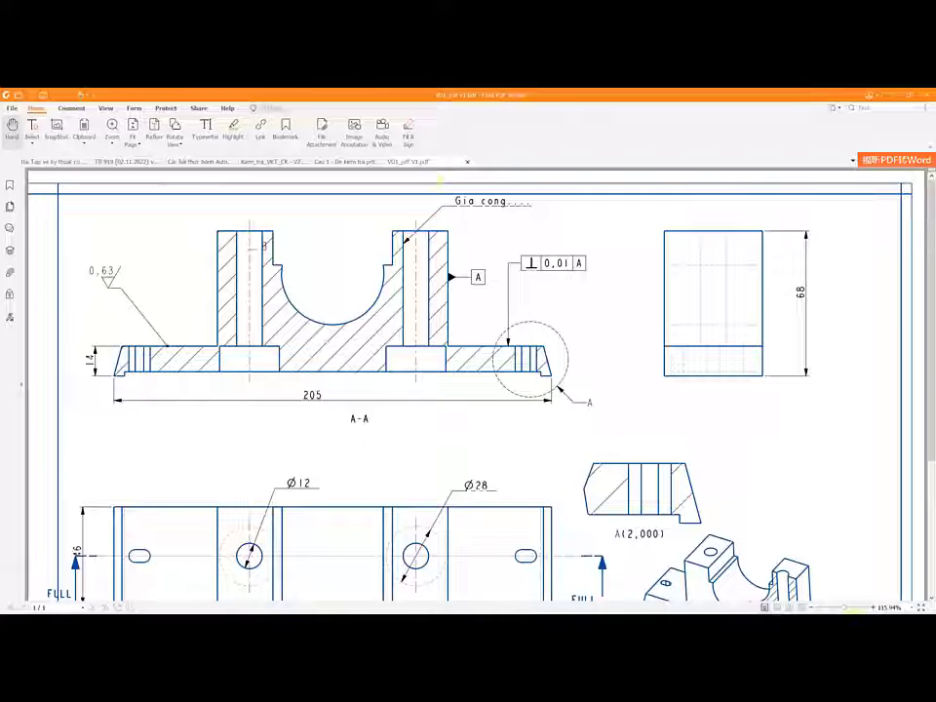
- Zoom out in Foxit until the full sheet, section view and title block are visible
click(815, 606)
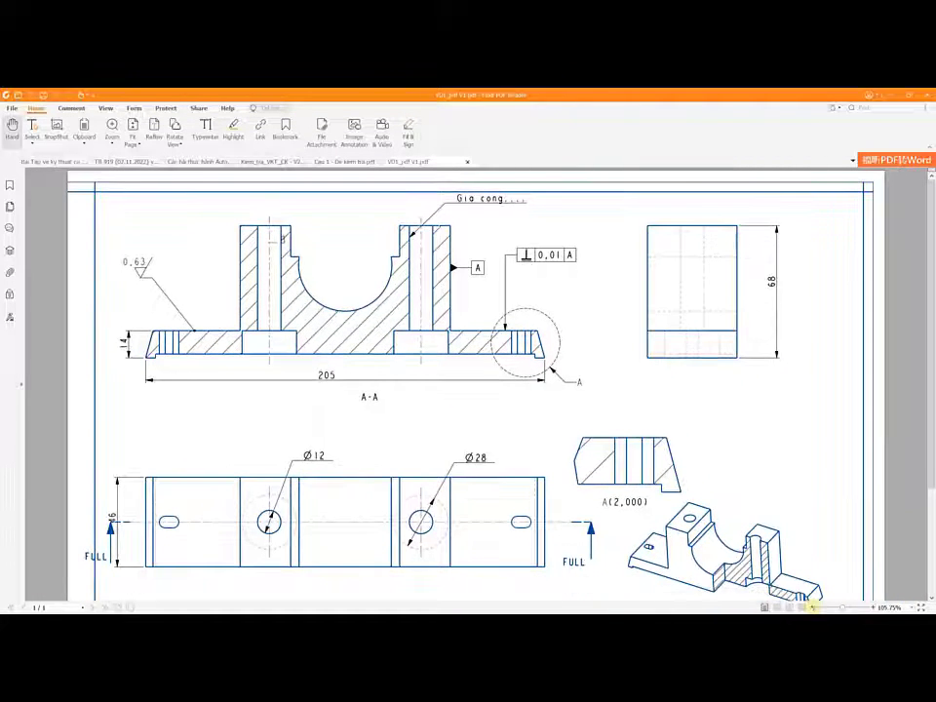
click(812, 607)
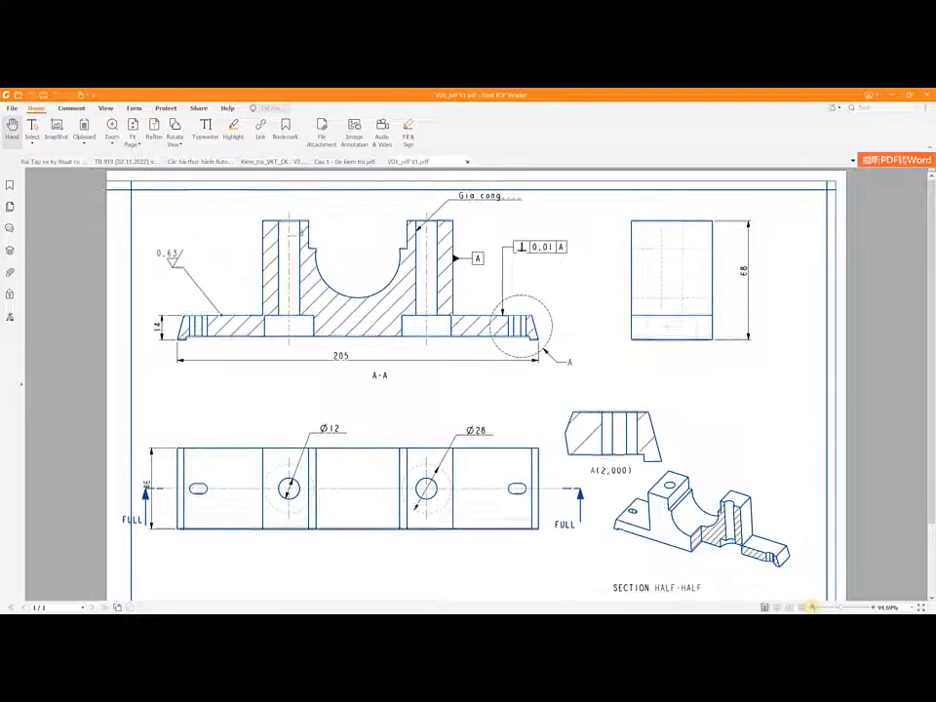
click(813, 607)
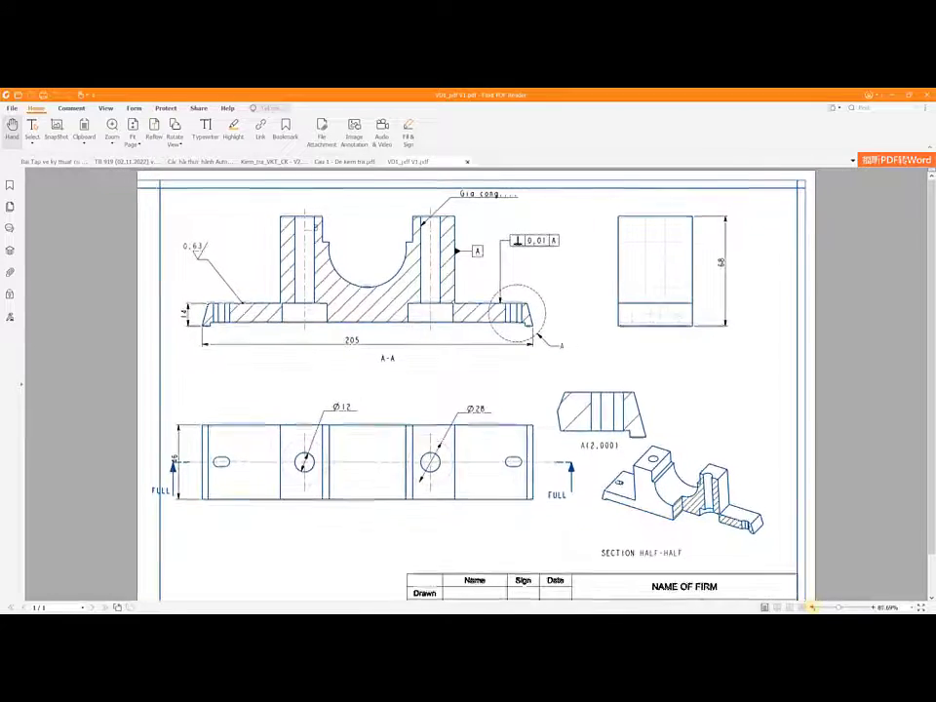
click(812, 606)
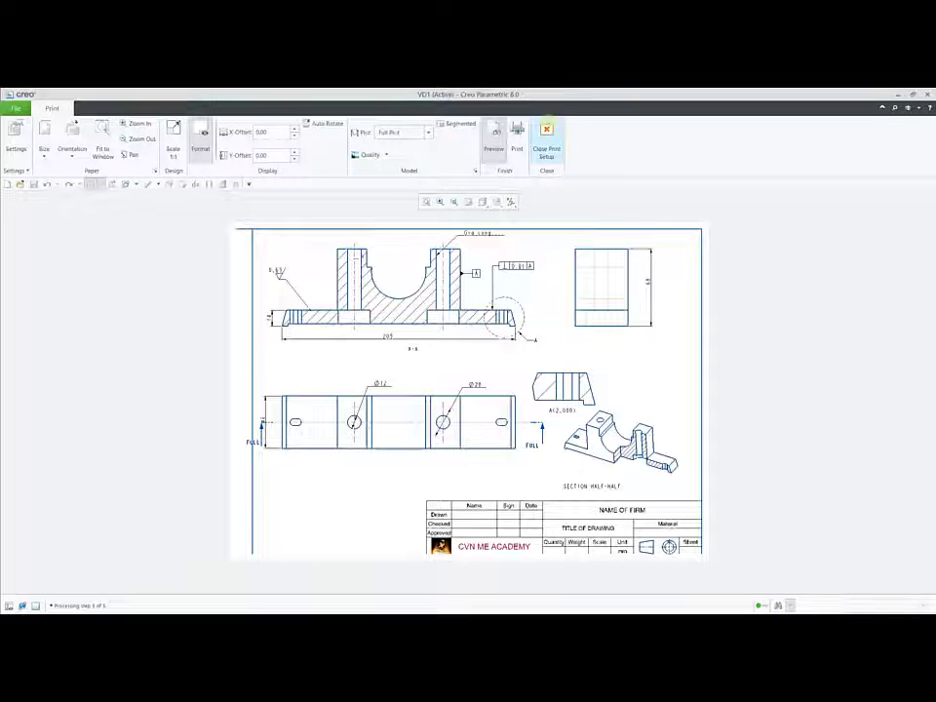
click(546, 131)
scroll(465, 424, down, 1)
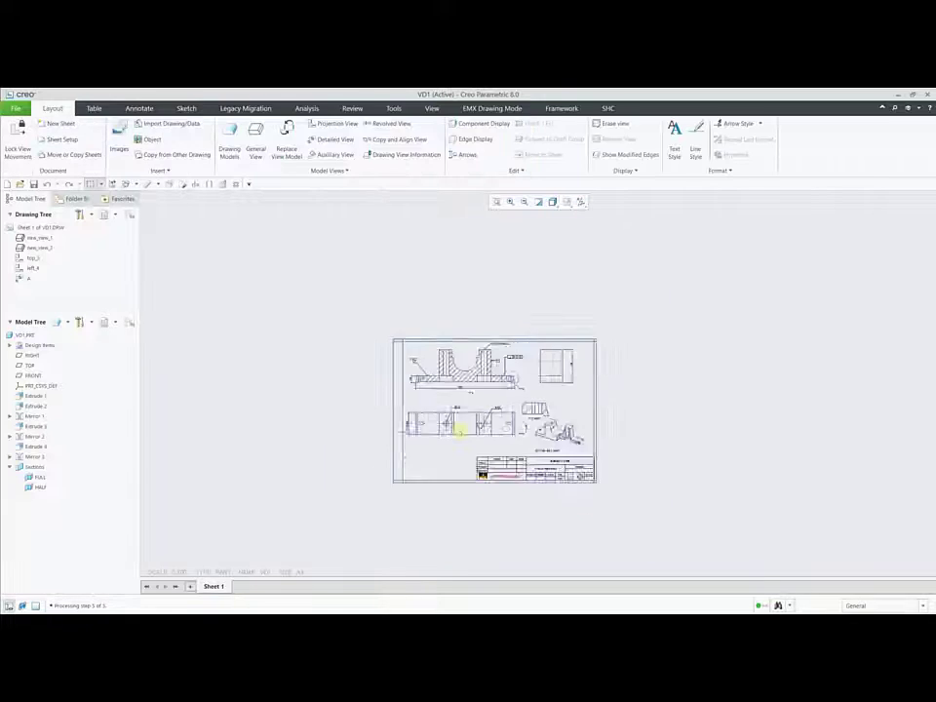
scroll(476, 432, up, 3)
scroll(600, 402, up, 3)
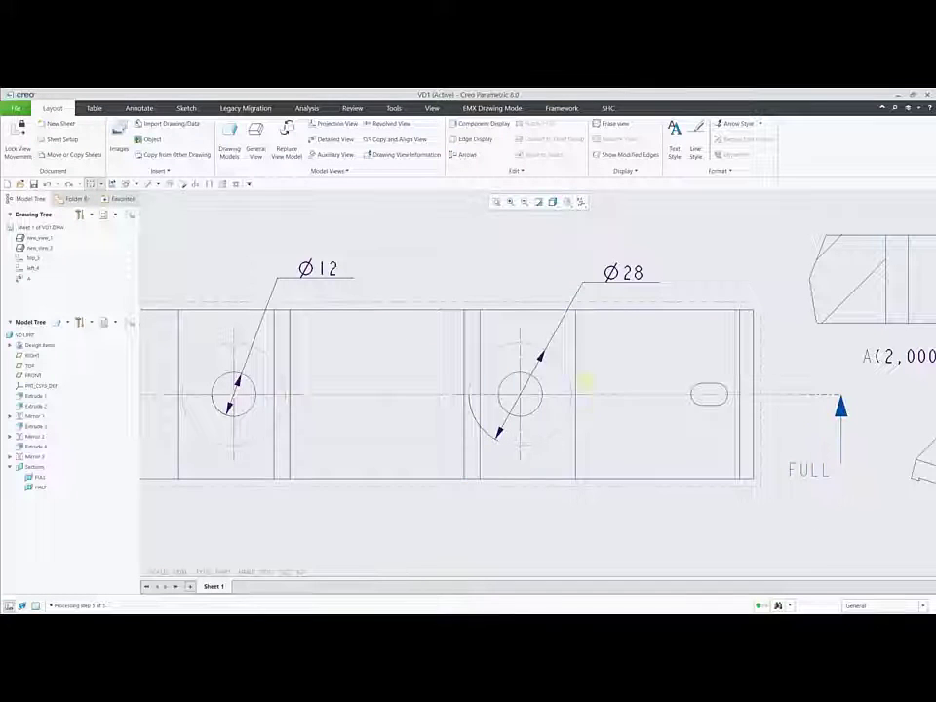
scroll(553, 359, up, 2)
scroll(478, 331, up, 4)
scroll(460, 312, down, 2)
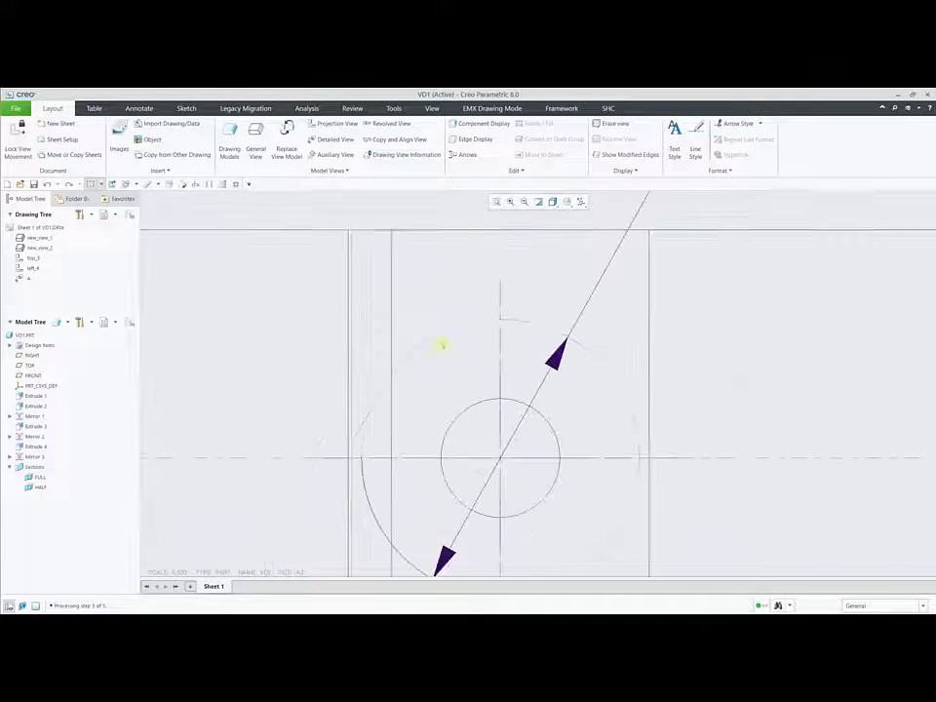
scroll(441, 345, down, 2)
scroll(366, 383, down, 2)
scroll(351, 384, up, 2)
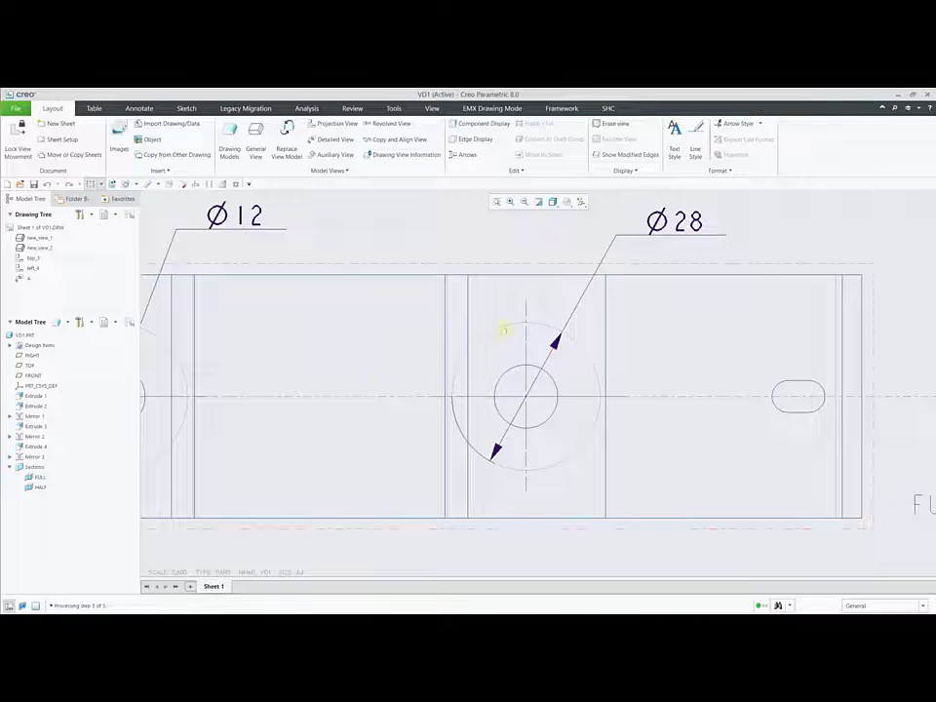
scroll(501, 331, down, 2)
scroll(497, 267, down, 3)
scroll(585, 293, up, 5)
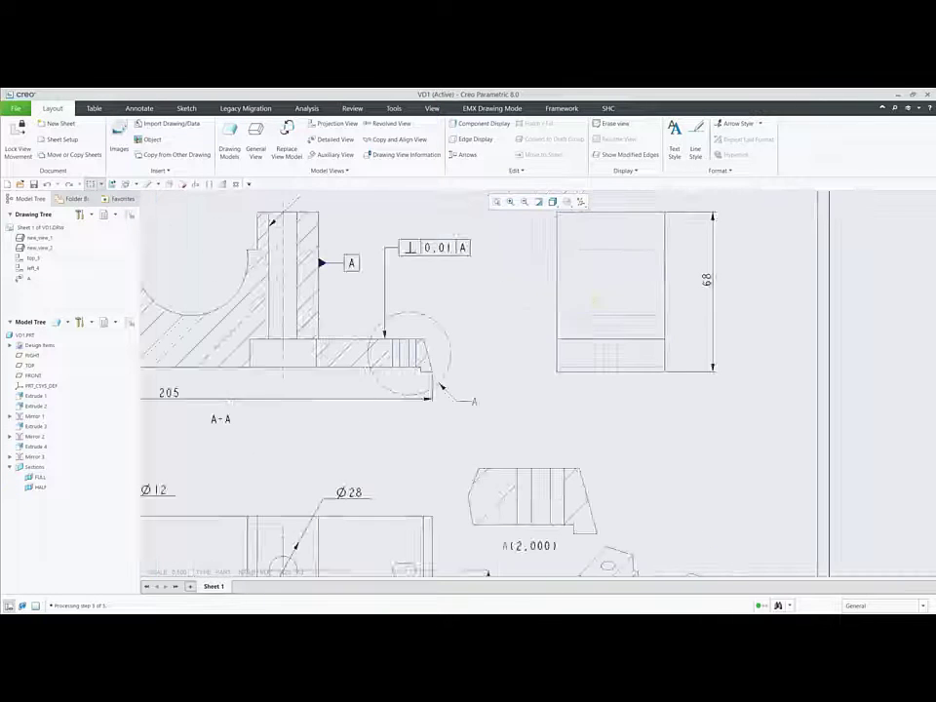
scroll(616, 288, up, 3)
scroll(614, 318, up, 2)
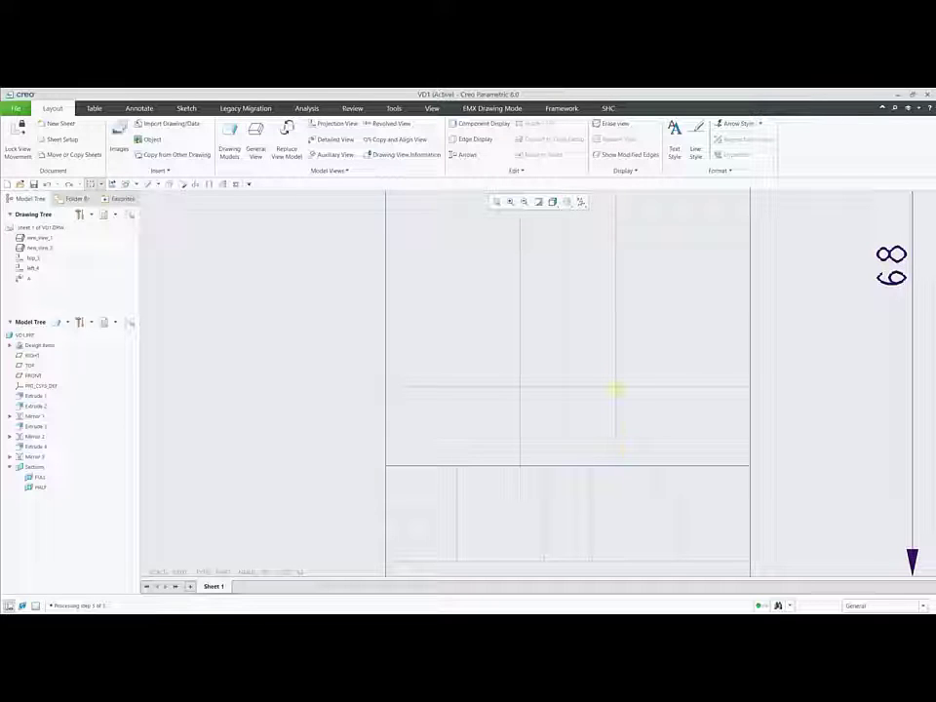
scroll(641, 417, down, 5)
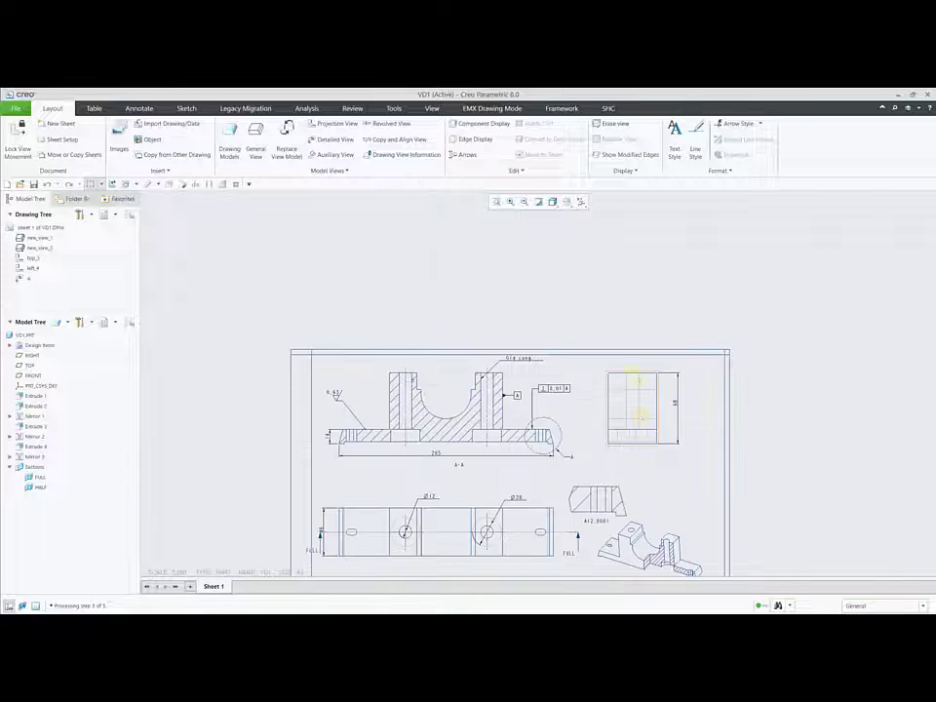
scroll(641, 417, down, 3)
middle_drag(643, 443, 549, 360)
scroll(549, 360, up, 3)
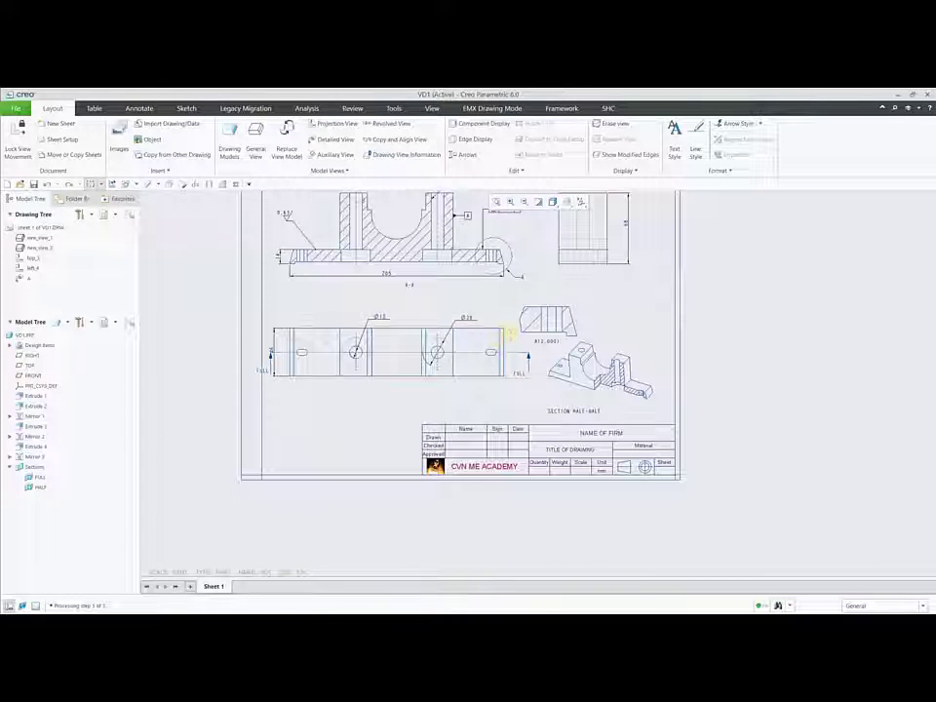
scroll(510, 333, down, 2)
scroll(411, 247, up, 2)
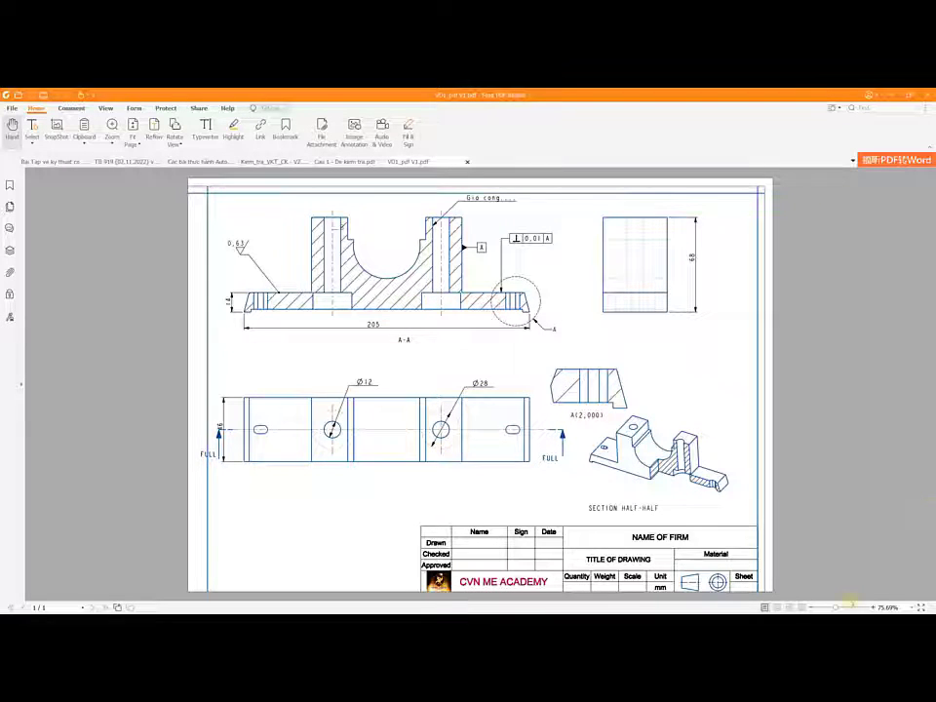
drag(836, 606, 849, 606)
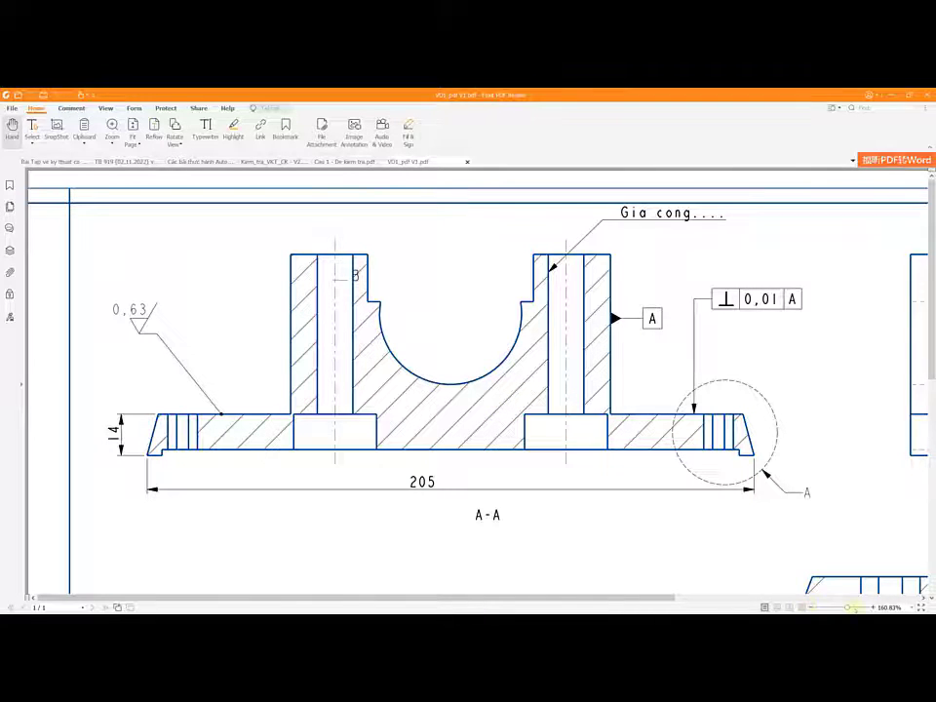
drag(849, 606, 832, 606)
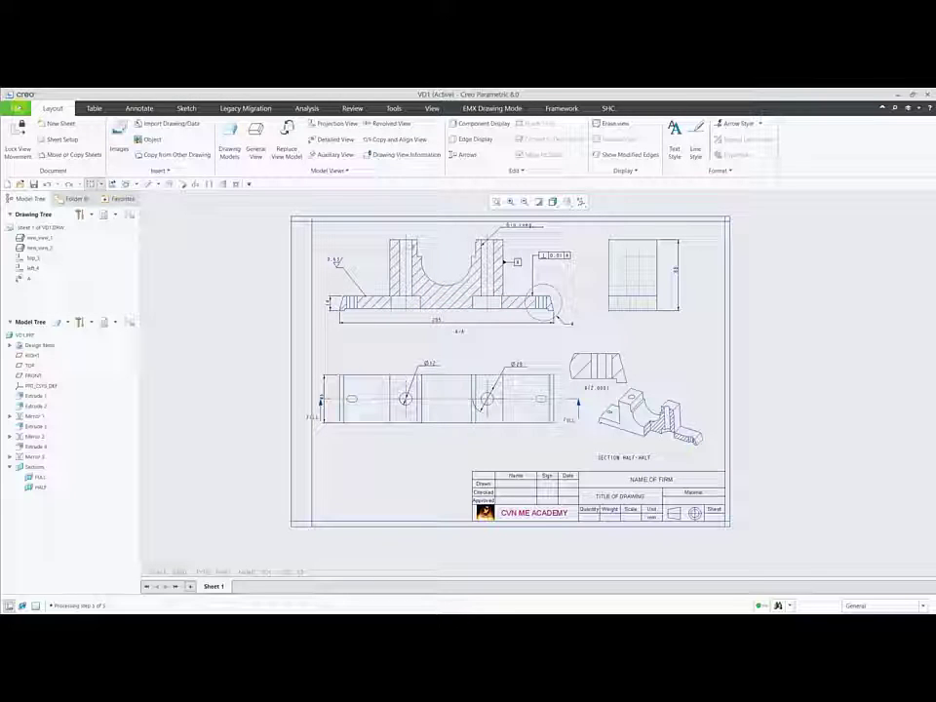
- Go to File > Save As > Export to reach the export setup for VD1
click(15, 107)
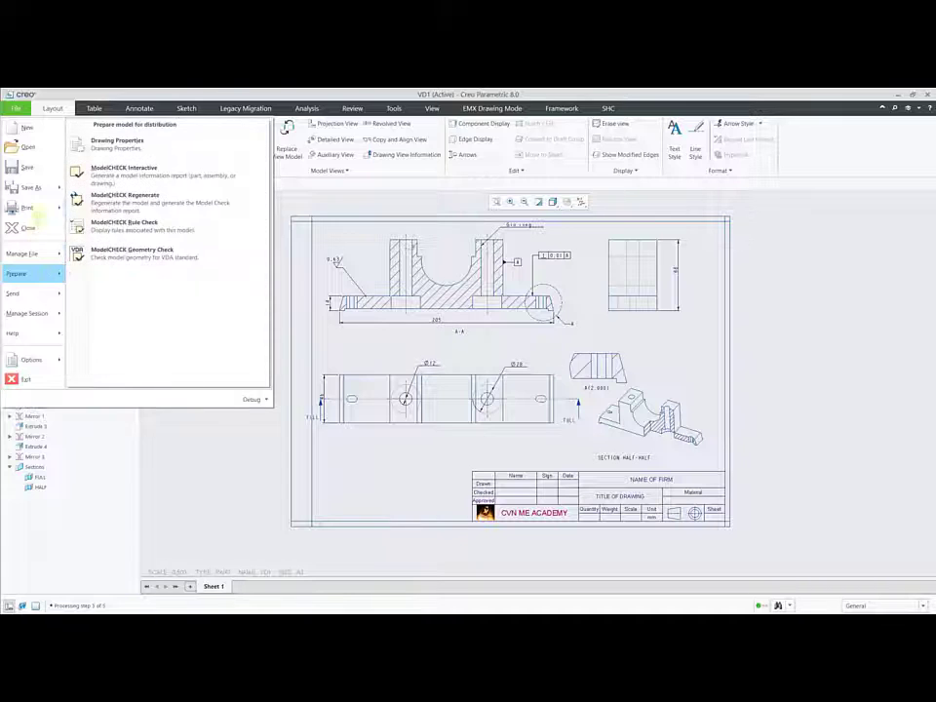
mouse_move(29, 187)
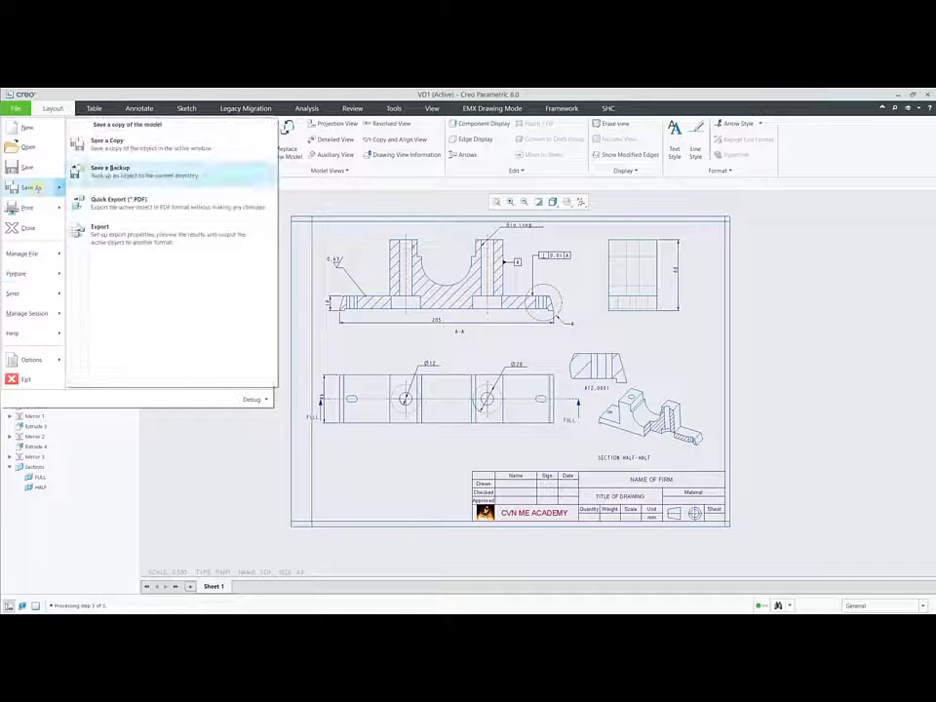
click(127, 234)
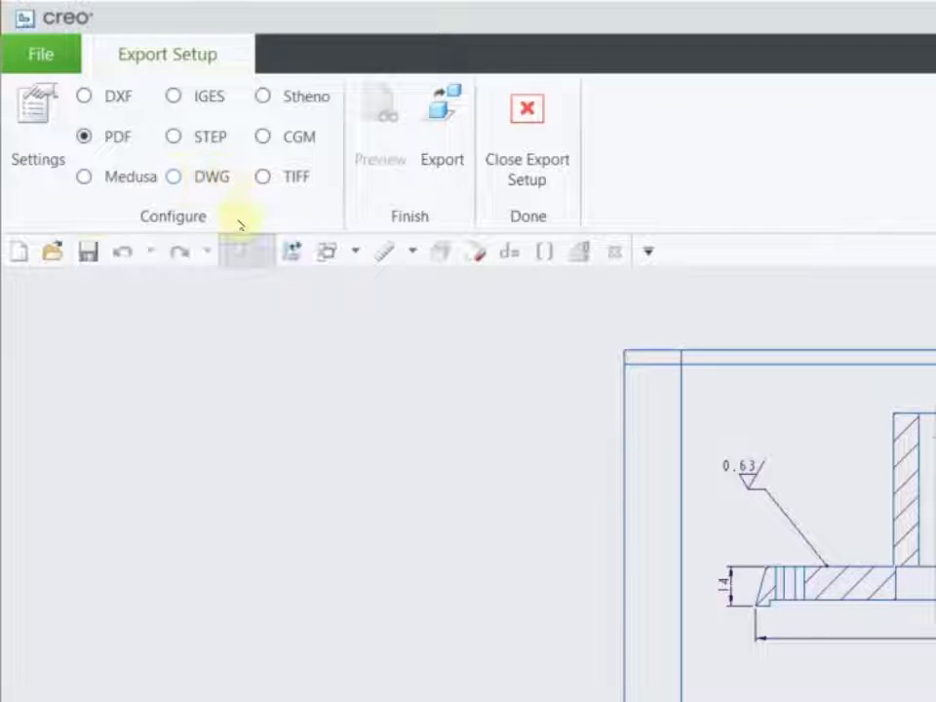
- Switch the export format to DWG and keep DWG version 2018 in its settings
click(174, 177)
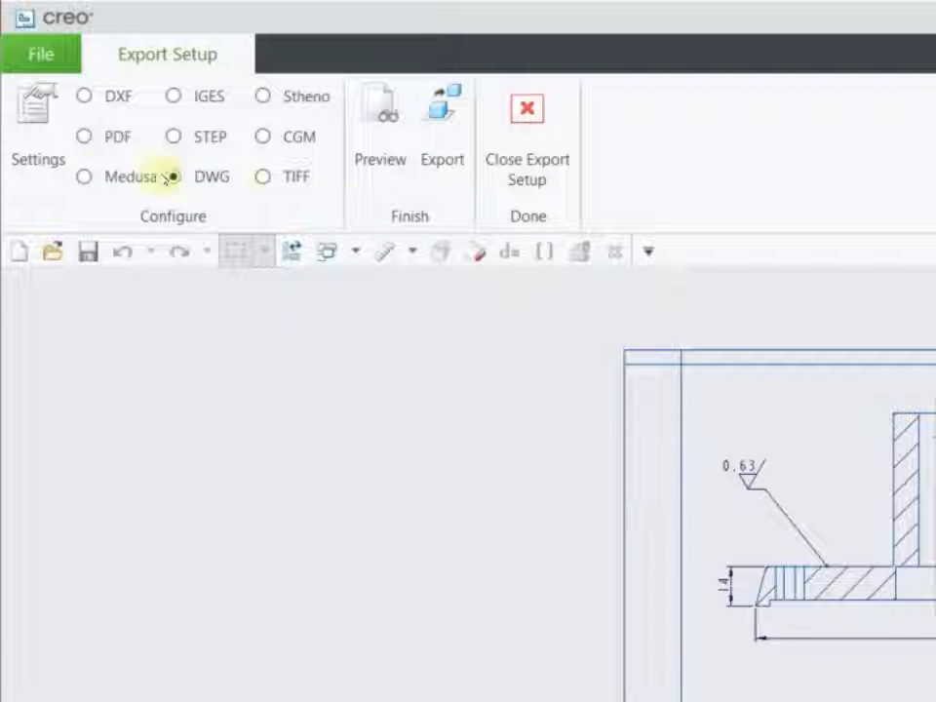
click(35, 117)
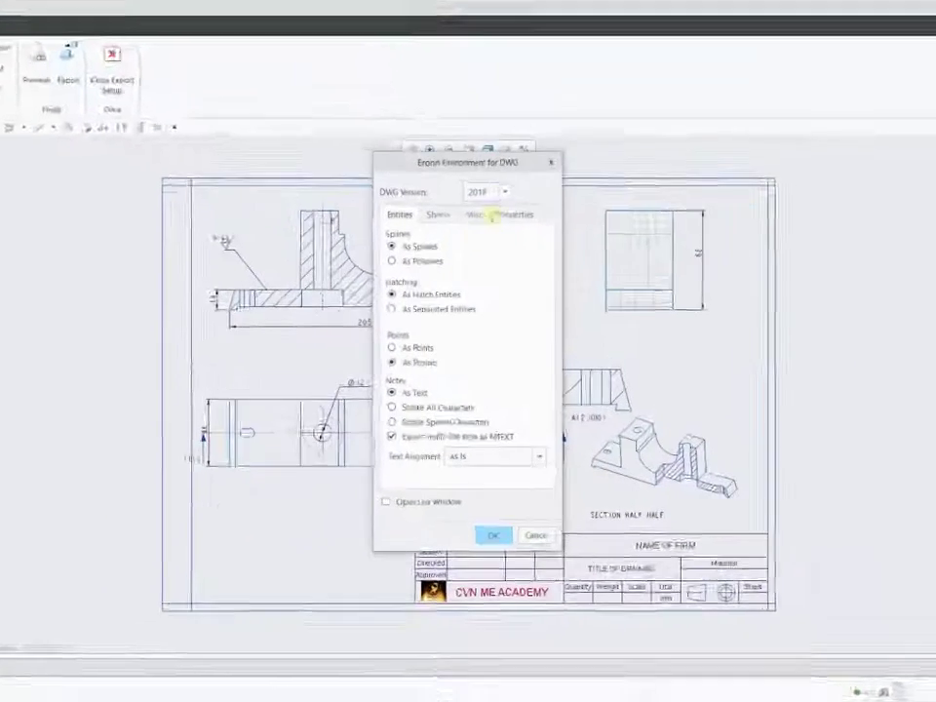
click(496, 232)
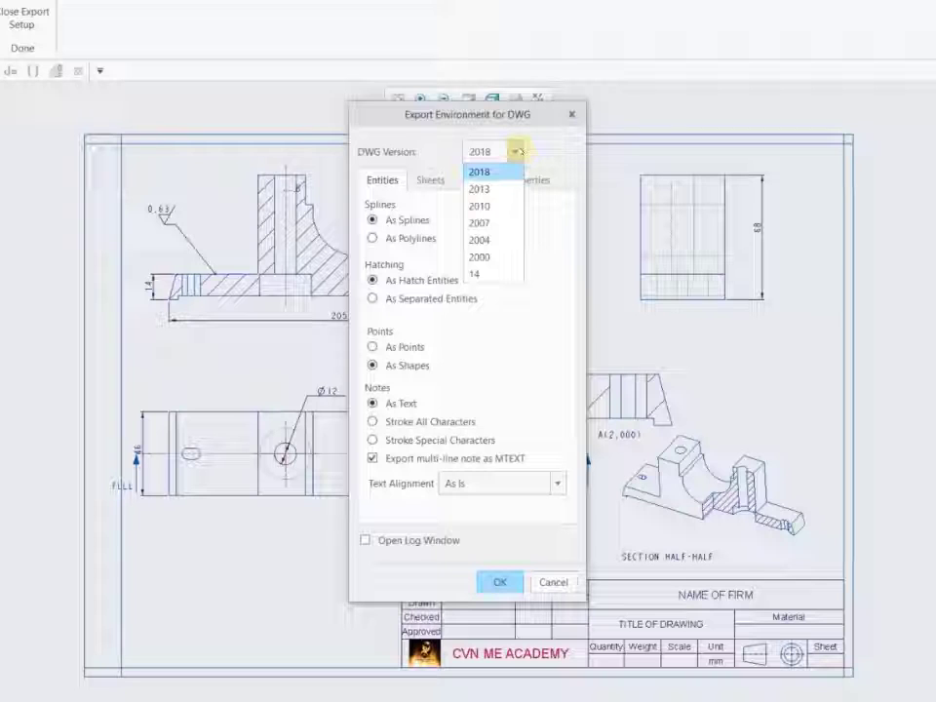
click(517, 152)
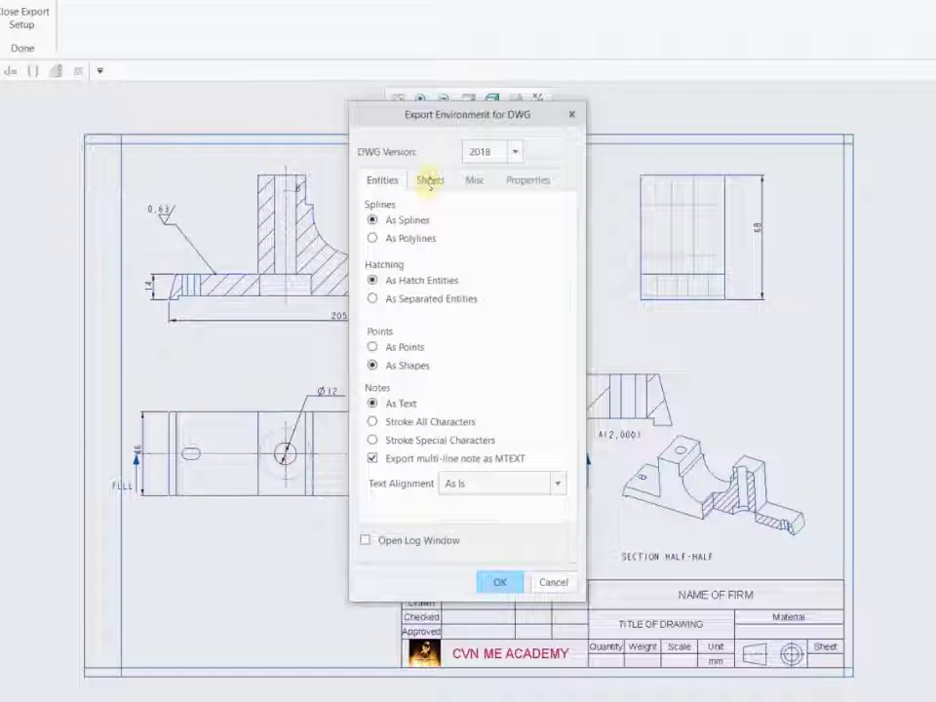
- Review the Sheets, Misc and Properties tabs of the DWG settings and accept them
click(430, 179)
click(474, 180)
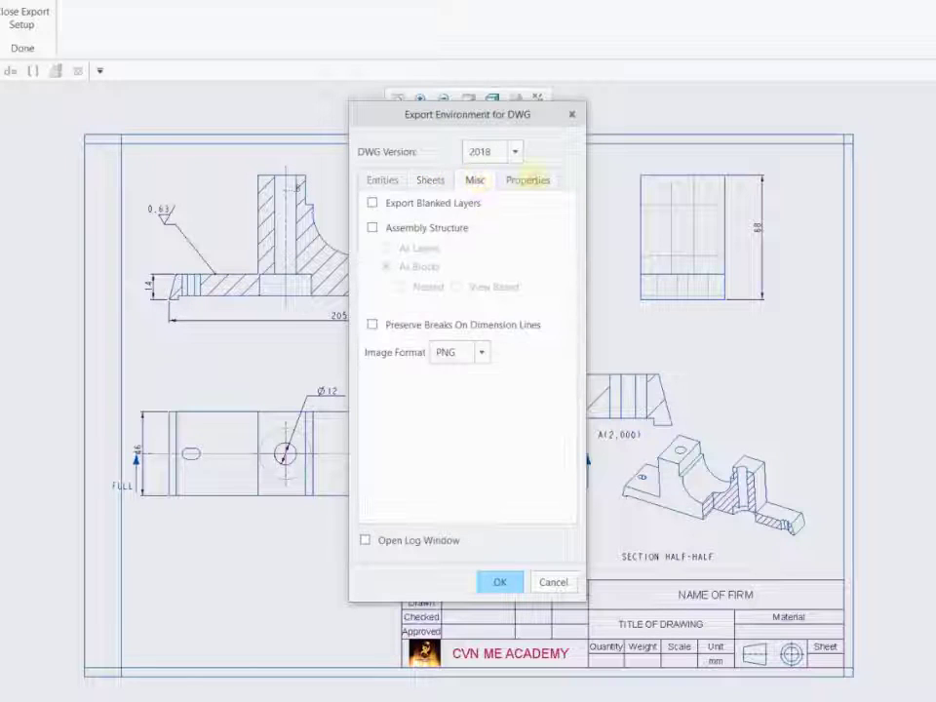
click(528, 179)
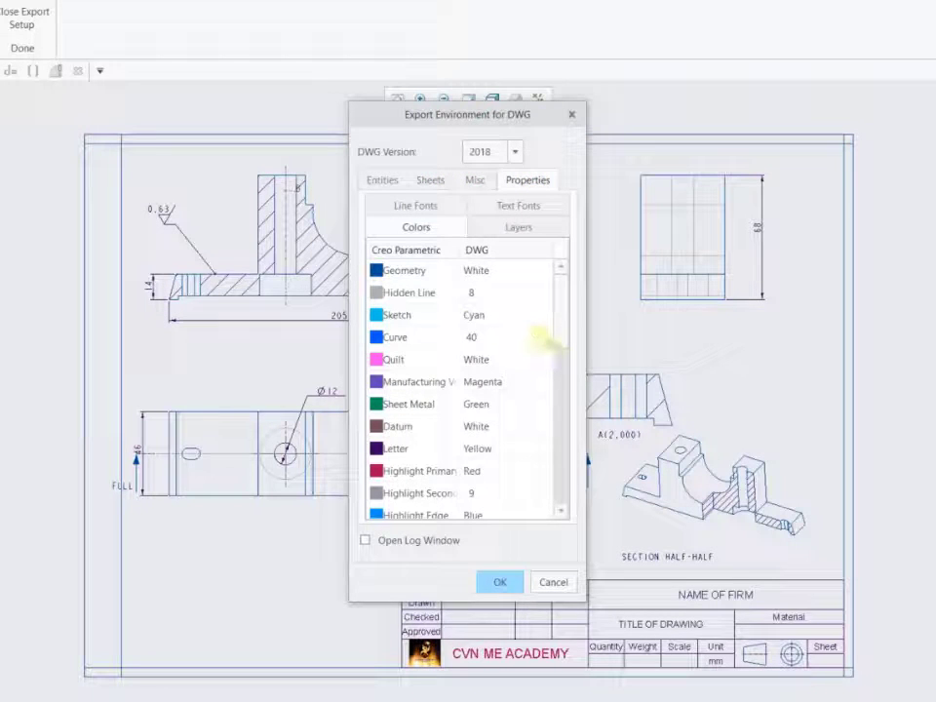
mouse_move(561, 315)
mouse_down()
mouse_move(560, 509)
mouse_move(562, 273)
mouse_up()
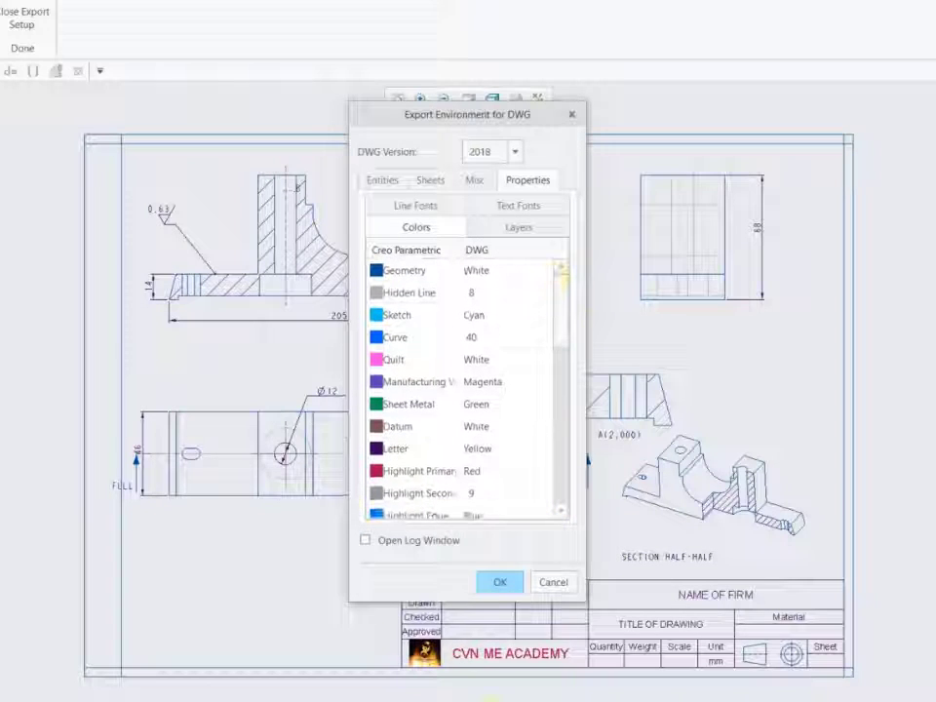
click(499, 582)
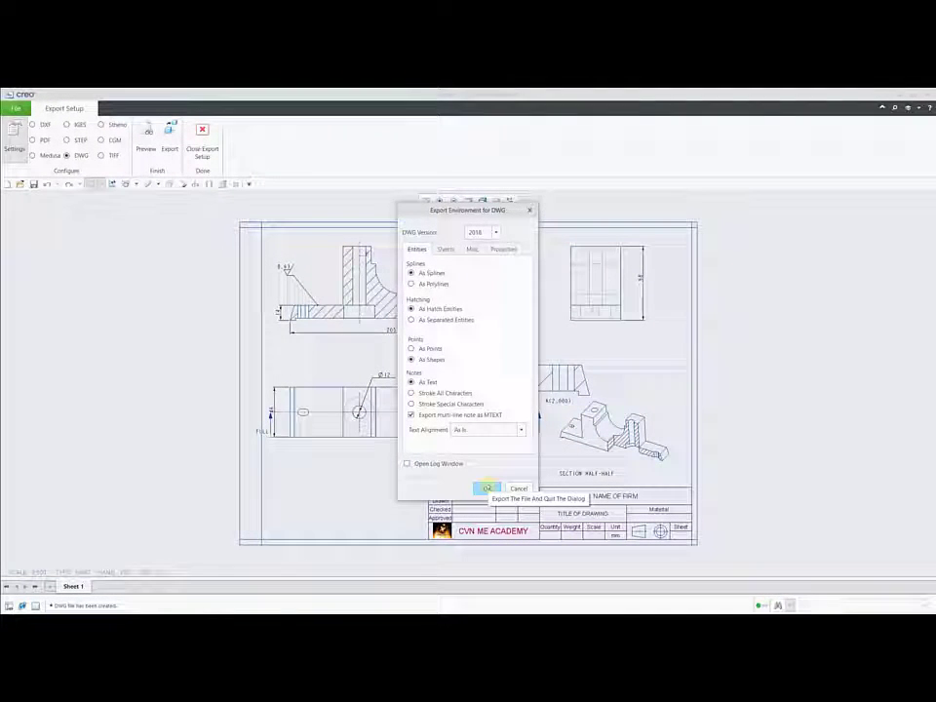
- Export the drawing as DWG to the Desktop under the name VD111
click(487, 487)
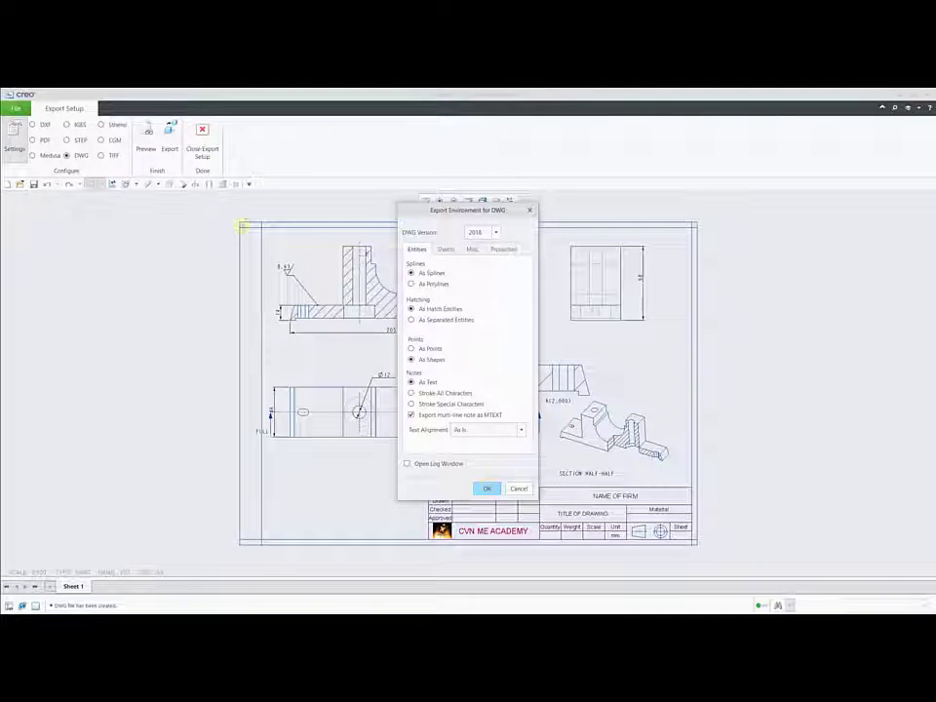
click(170, 138)
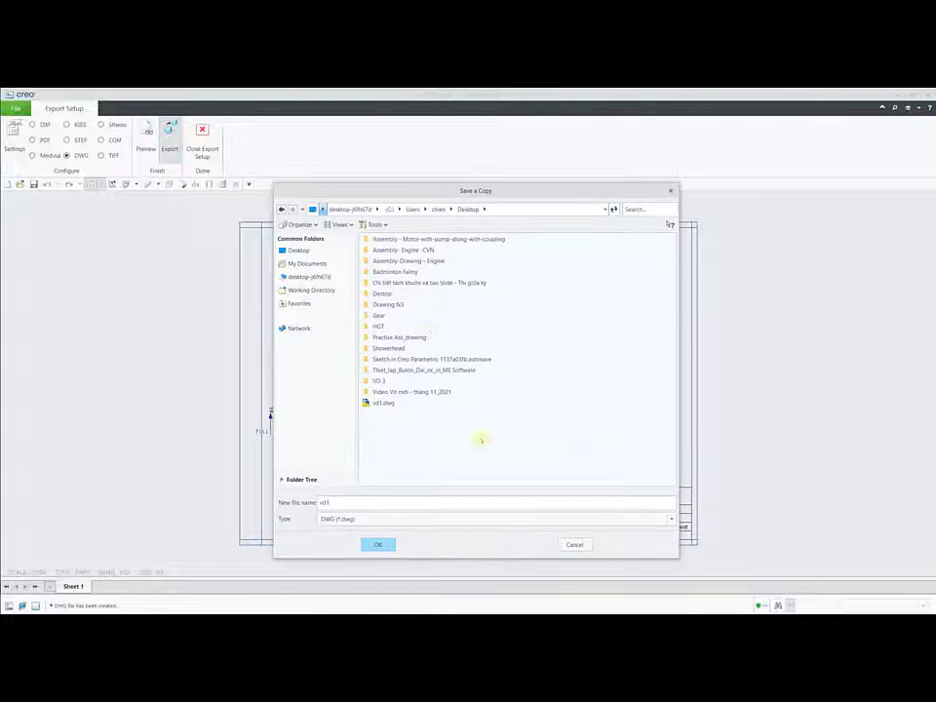
double_click(324, 502)
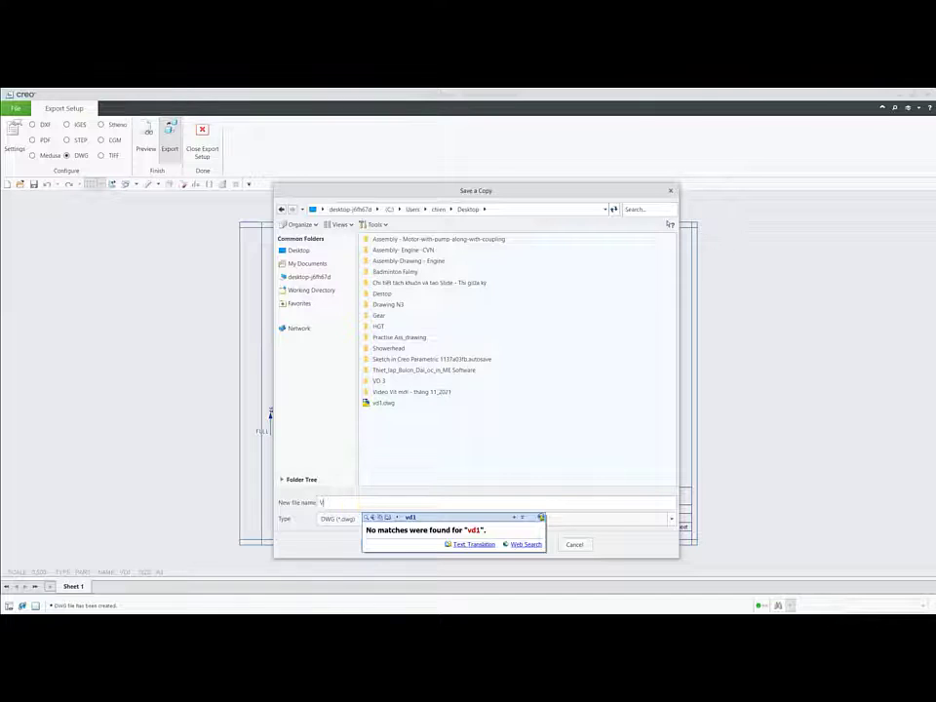
text(D)
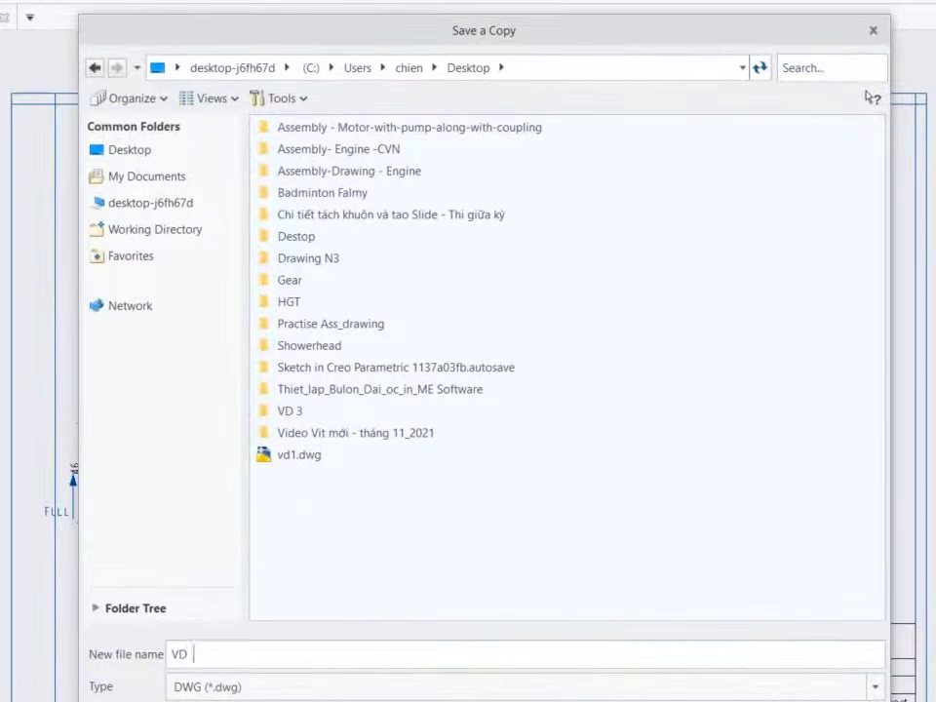
text(111)
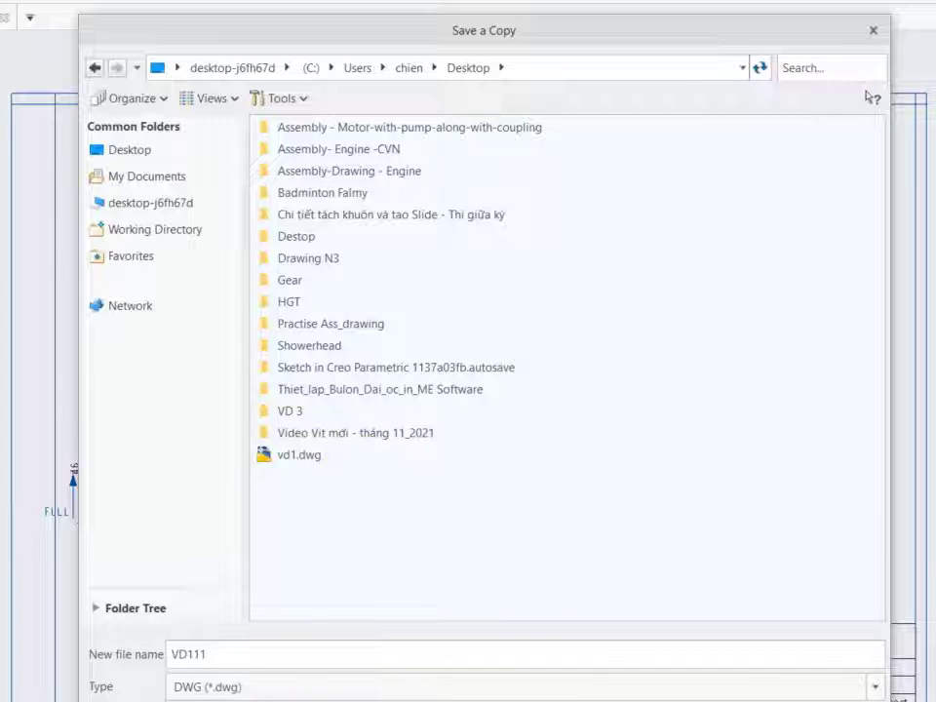
key(Return)
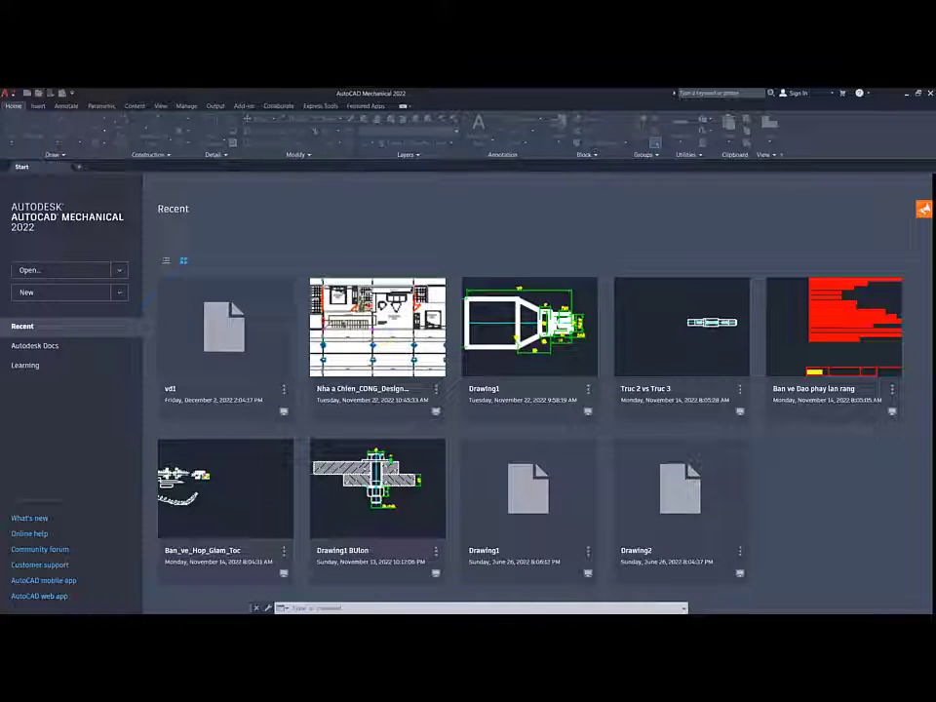
key(ctrl+o)
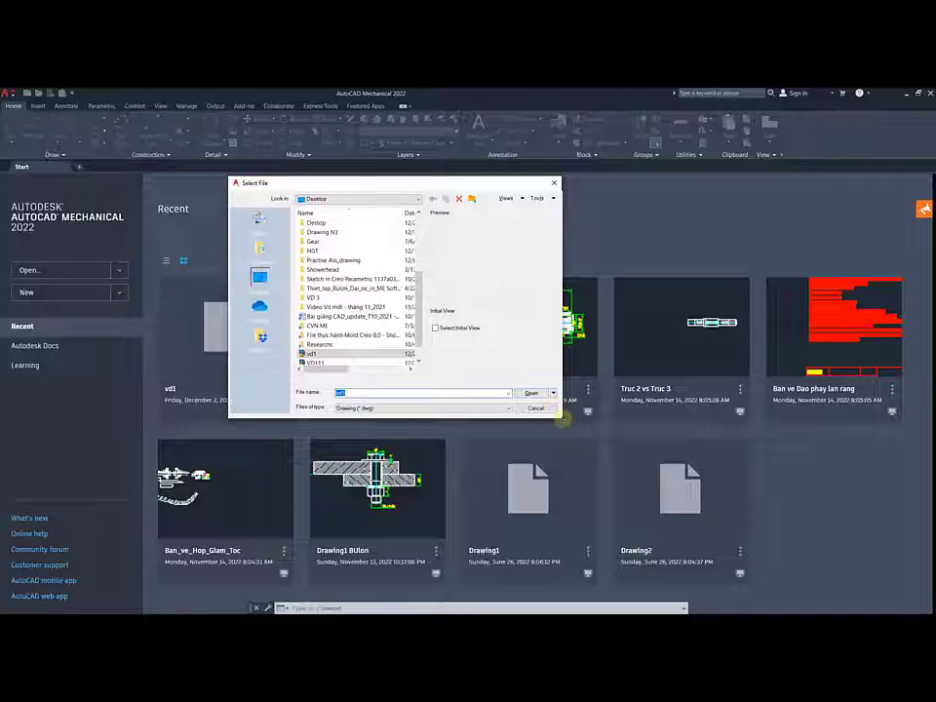
drag(564, 417, 855, 567)
click(835, 548)
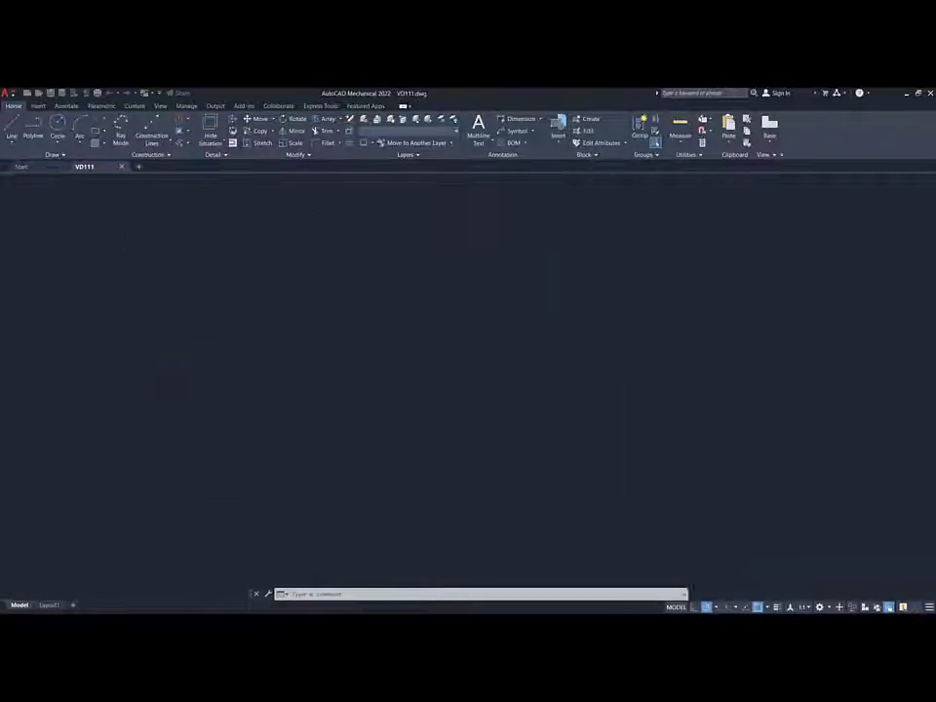
scroll(377, 371, down, 3)
mouse_move(376, 371)
middle_down()
mouse_move(532, 371)
mouse_move(477, 296)
mouse_move(484, 382)
mouse_move(582, 427)
mouse_move(555, 442)
mouse_move(577, 480)
middle_up()
scroll(543, 327, up, 3)
scroll(571, 401, up, 3)
scroll(477, 296, down, 3)
scroll(507, 254, up, 3)
scroll(447, 362, up, 3)
scroll(447, 360, down, 3)
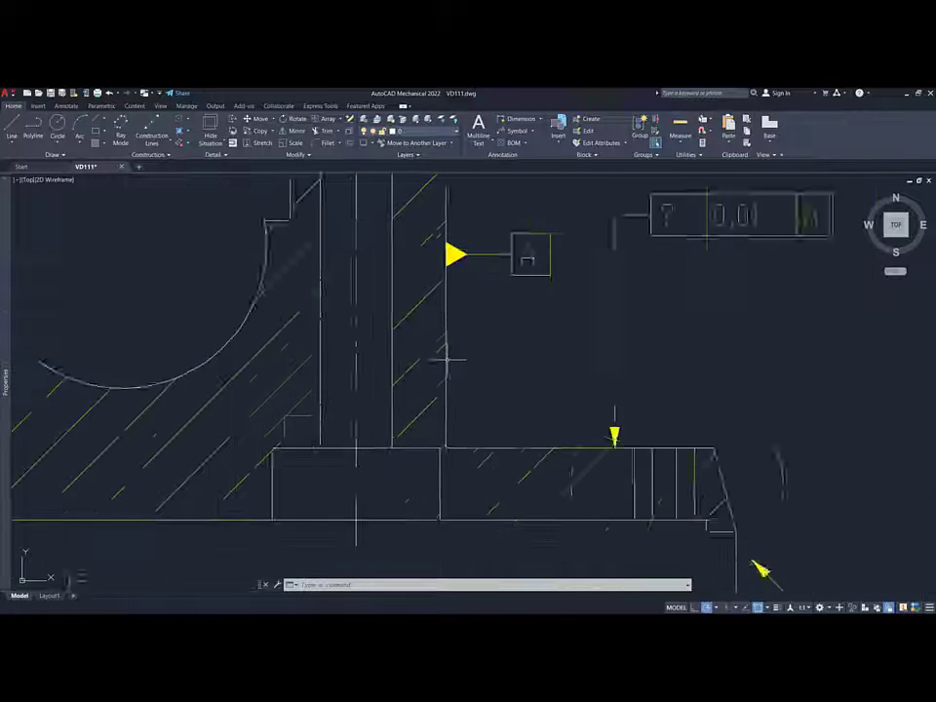
scroll(345, 378, down, 2)
scroll(531, 407, up, 1)
scroll(531, 407, down, 3)
mouse_move(594, 351)
middle_down()
mouse_move(443, 346)
mouse_move(515, 272)
middle_up()
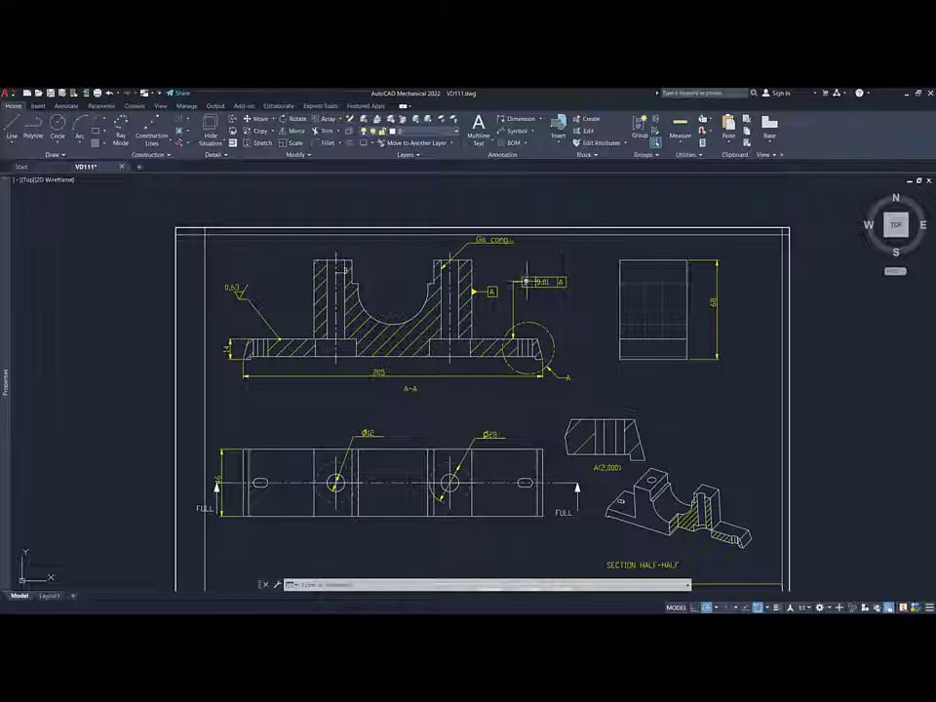
scroll(531, 267, up, 3)
scroll(498, 292, up, 3)
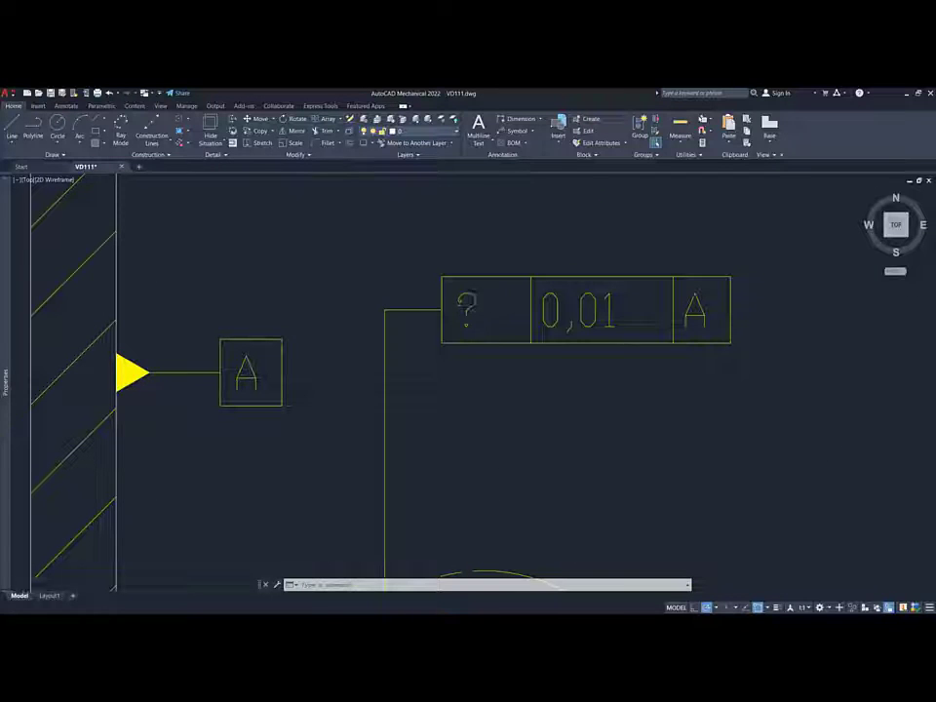
scroll(478, 307, down, 8)
scroll(478, 317, up, 2)
middle_drag(478, 318, 594, 263)
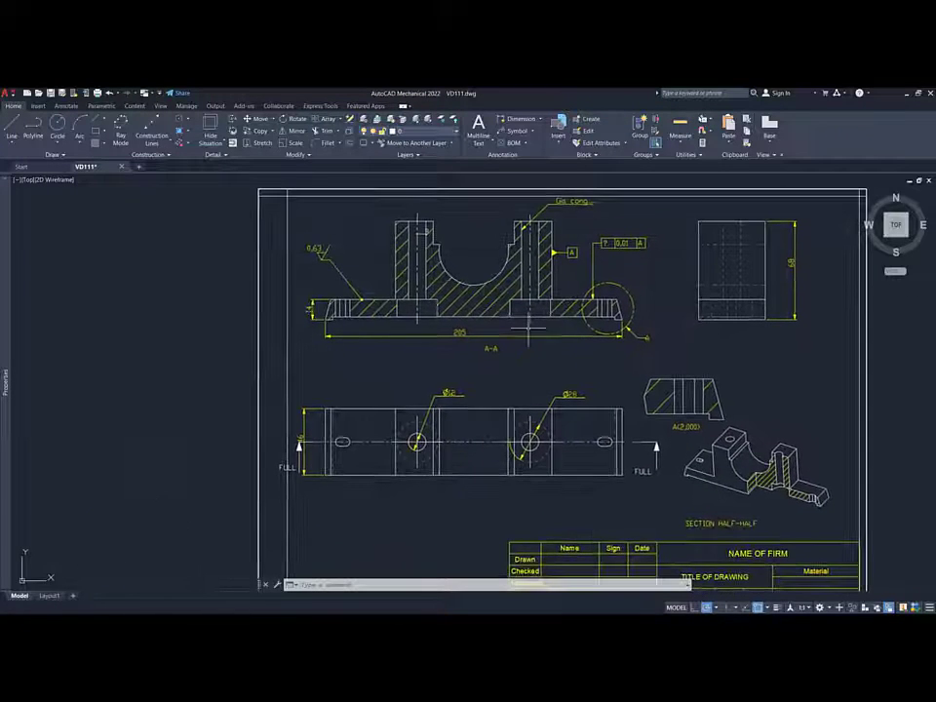
scroll(410, 244, up, 2)
scroll(389, 218, up, 2)
middle_drag(389, 218, 385, 209)
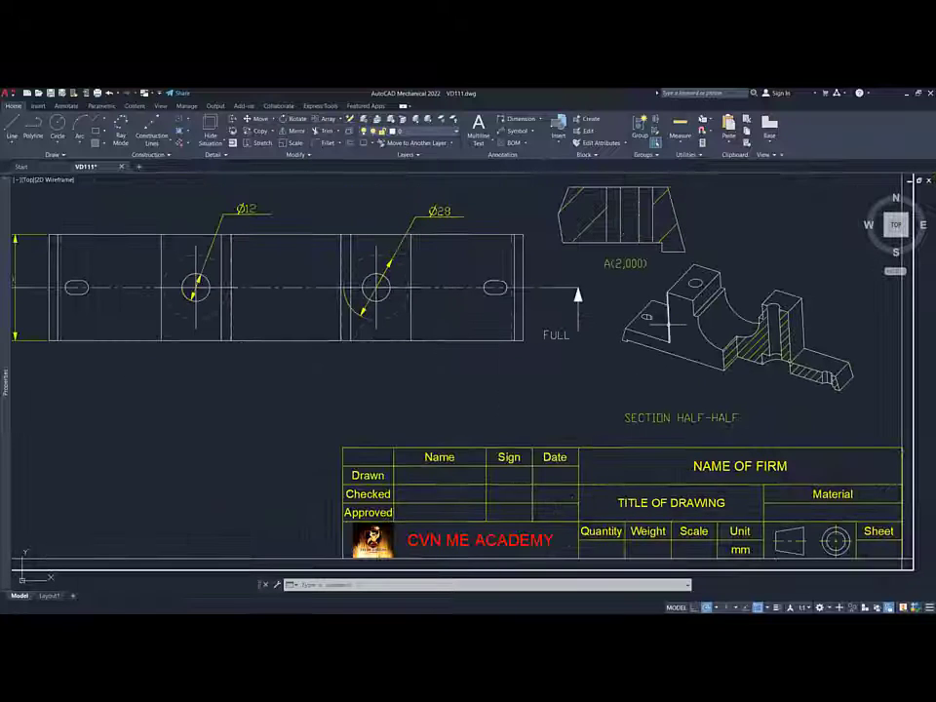
click(667, 317)
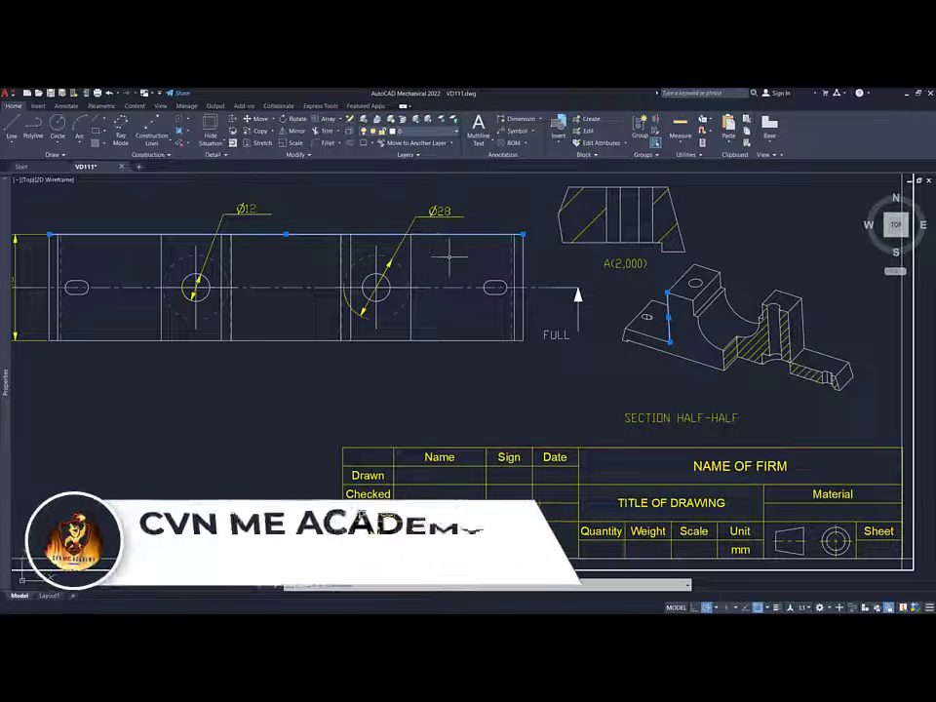
key(Escape)
click(434, 131)
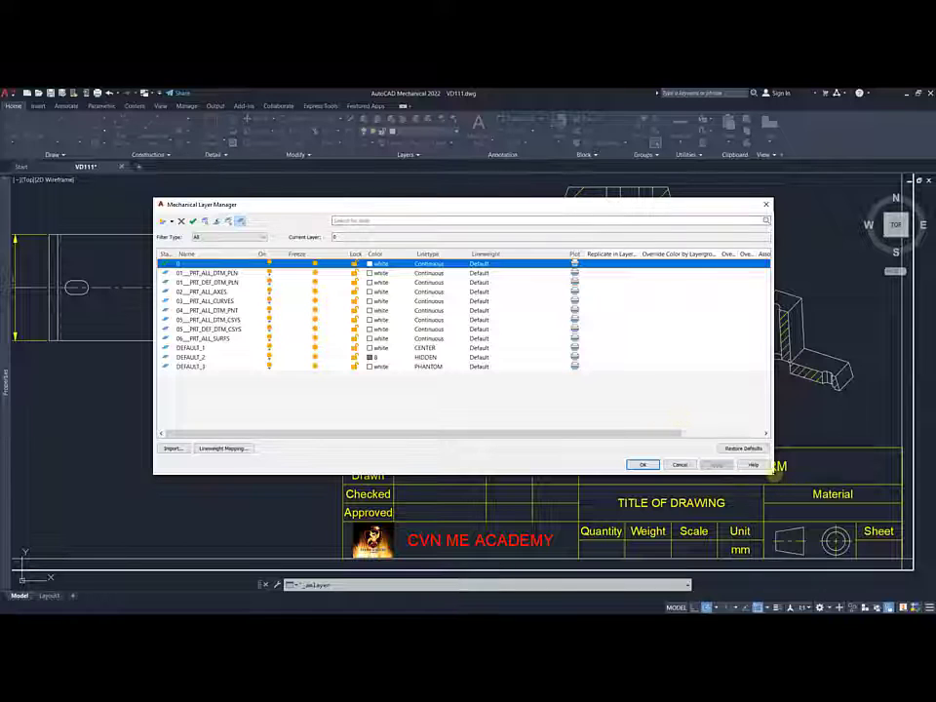
mouse_move(772, 472)
mouse_down()
mouse_move(881, 517)
mouse_move(867, 509)
mouse_up()
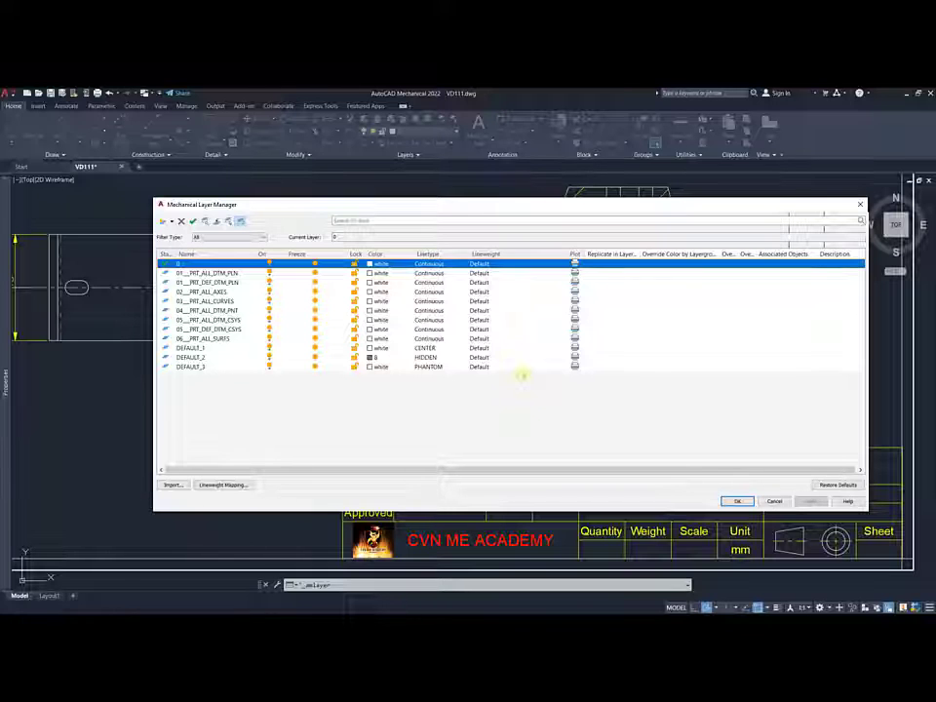
click(774, 501)
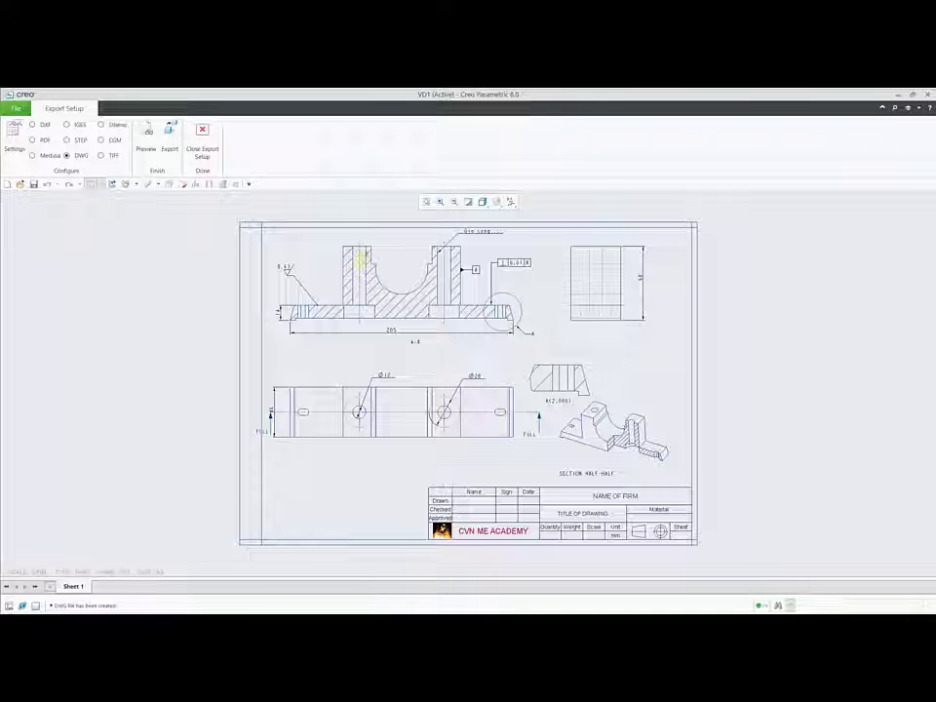
- Switch the export to PDF and set 600 dpi monochrome output in its settings
click(32, 139)
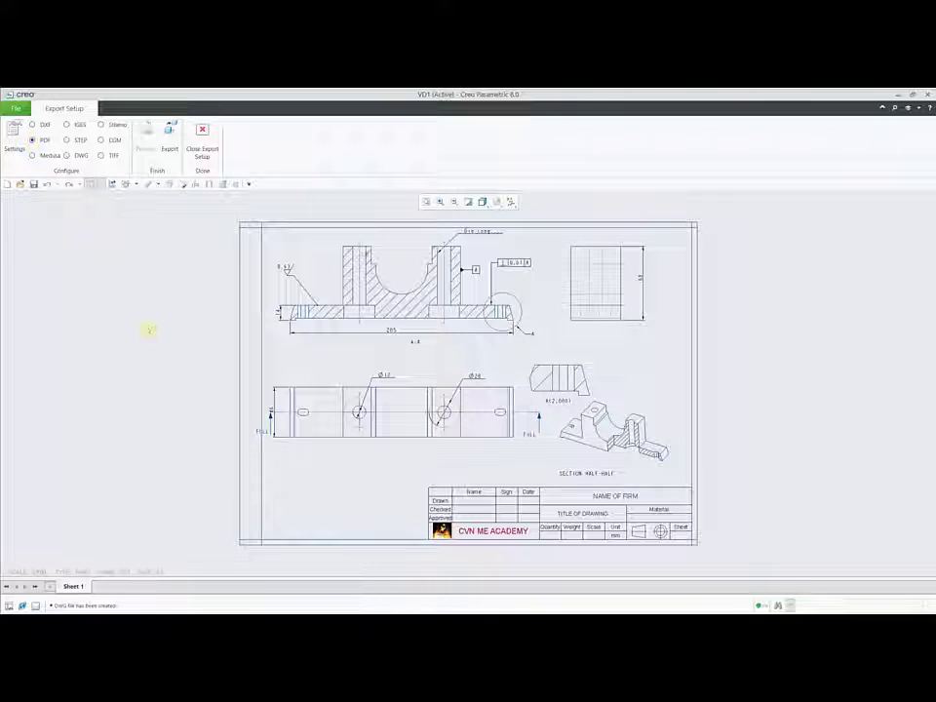
click(14, 136)
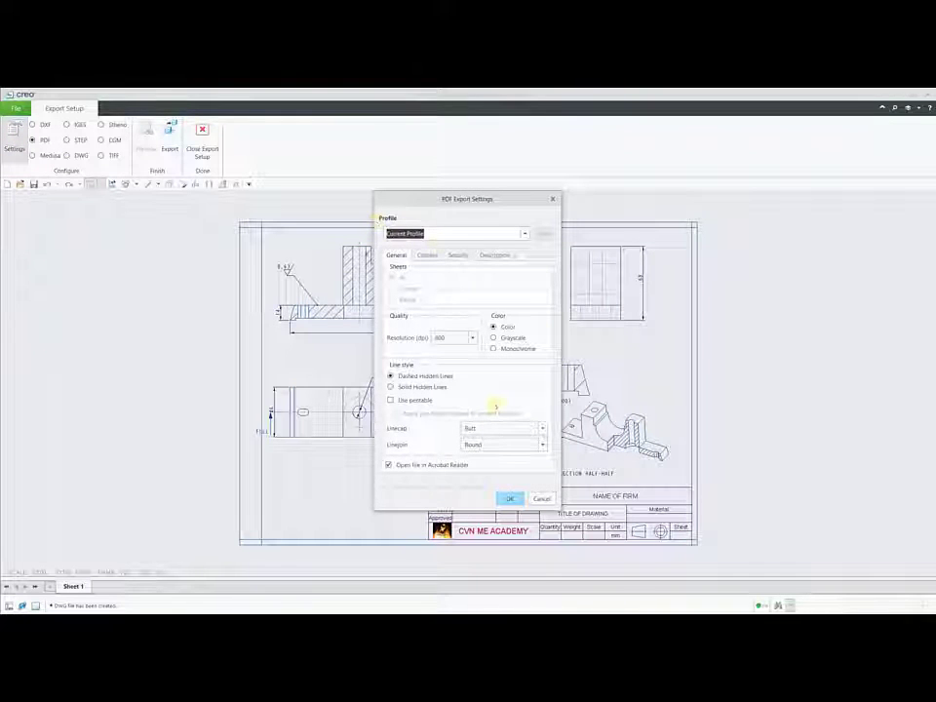
click(450, 338)
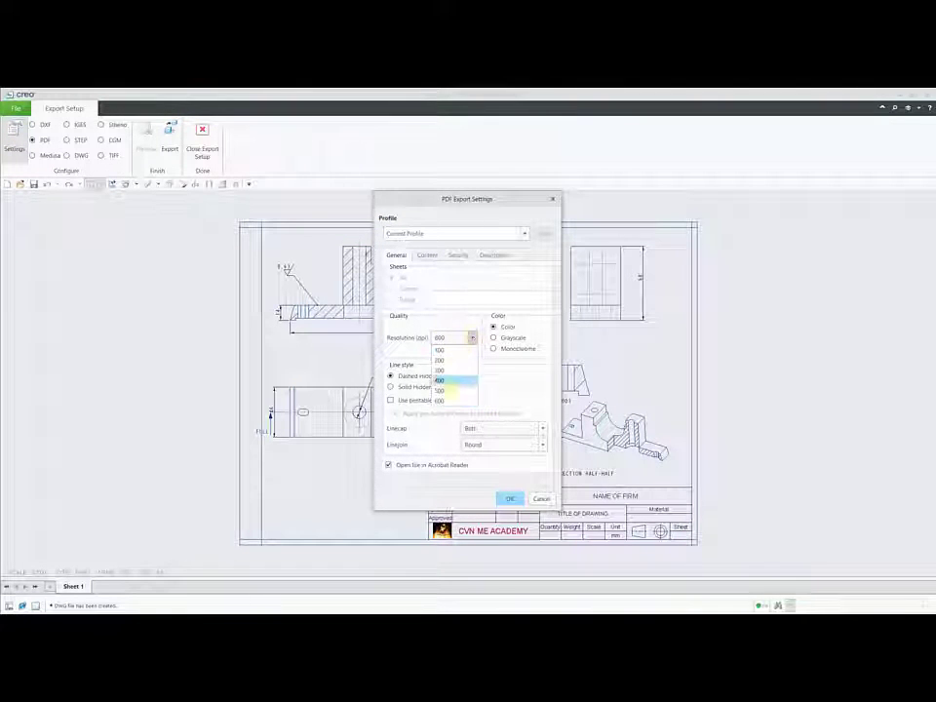
click(442, 398)
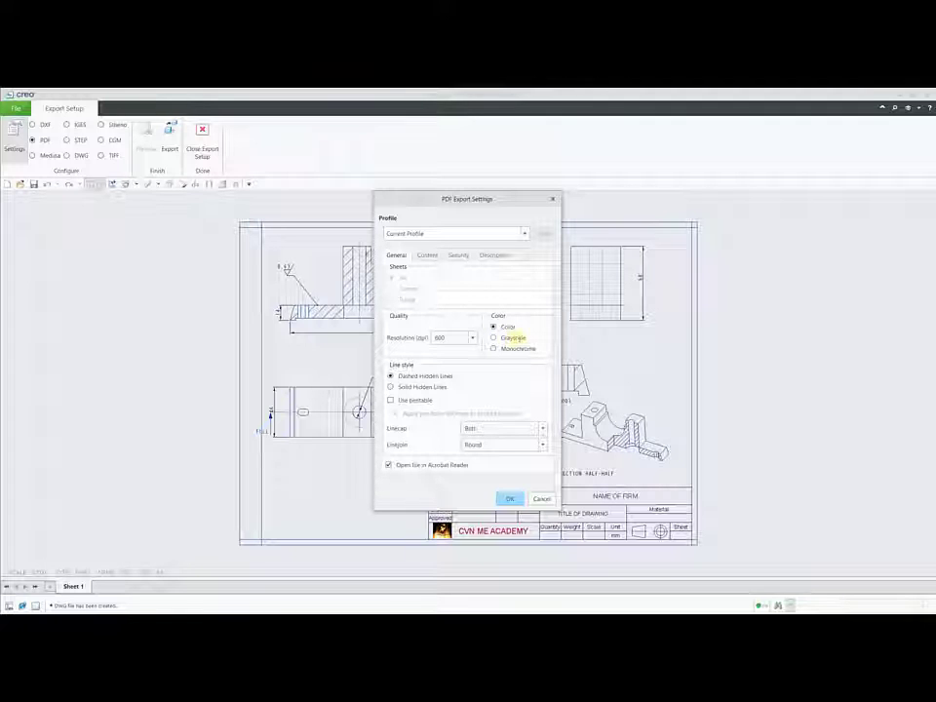
click(492, 348)
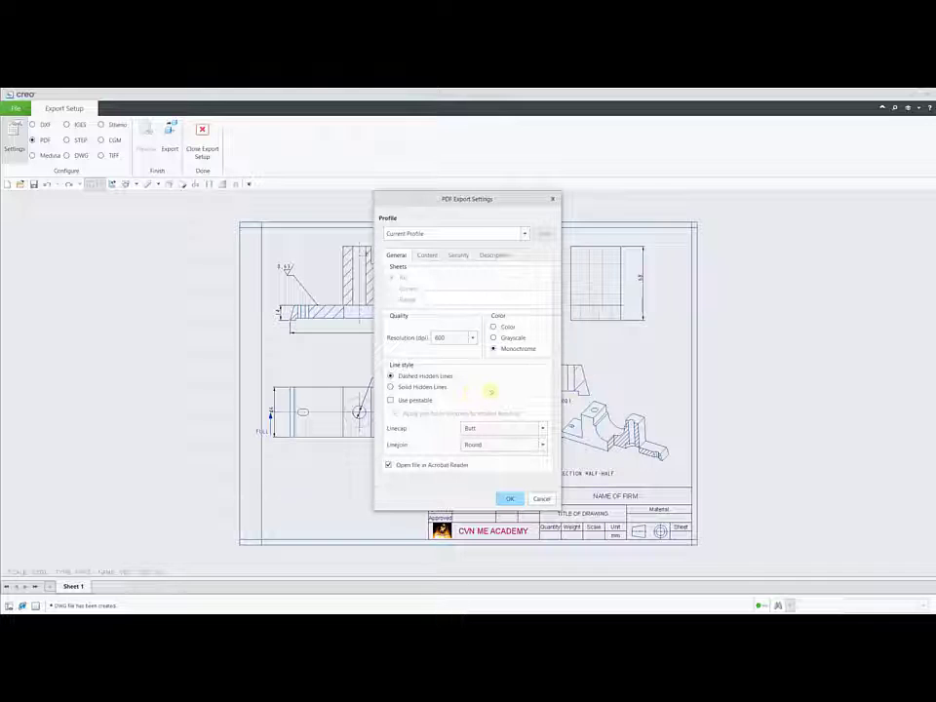
- Browse the Content, Security and Description tabs, then confirm the PDF export settings
click(428, 254)
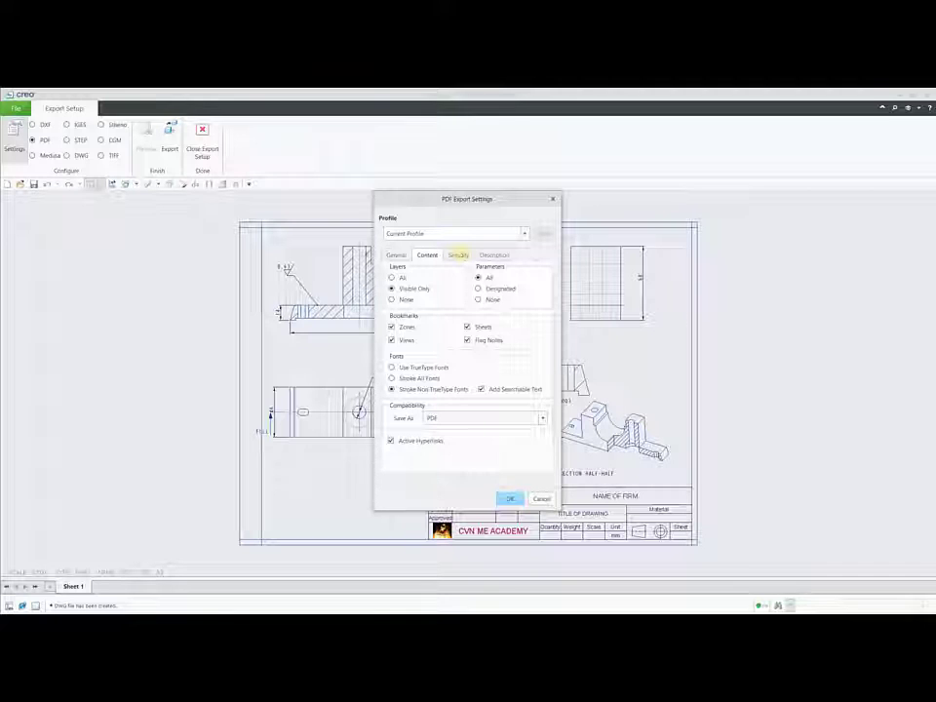
click(458, 255)
click(494, 254)
click(396, 255)
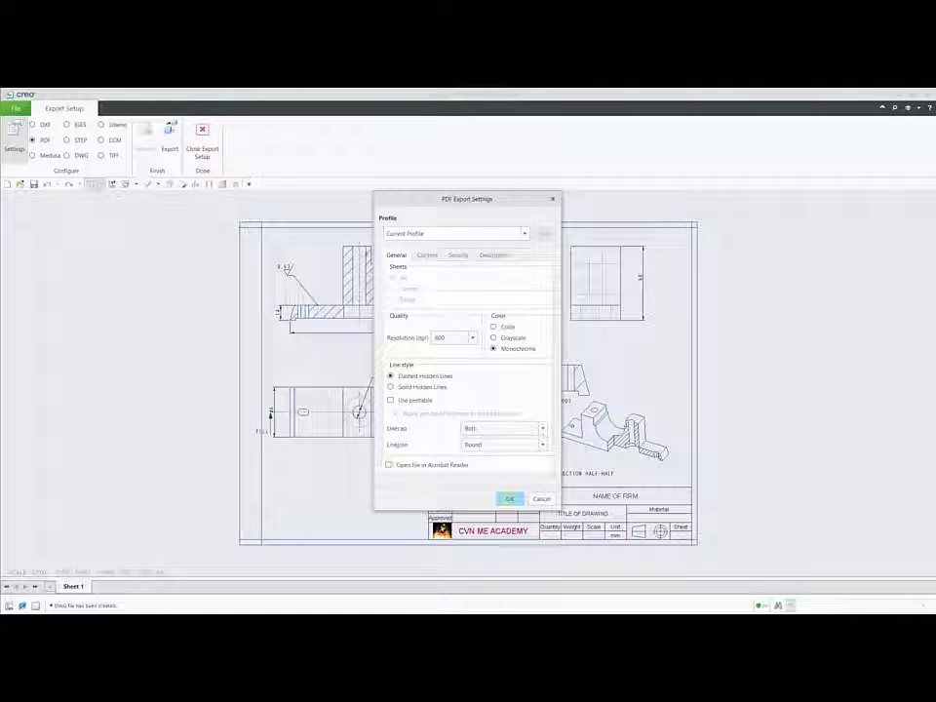
click(509, 498)
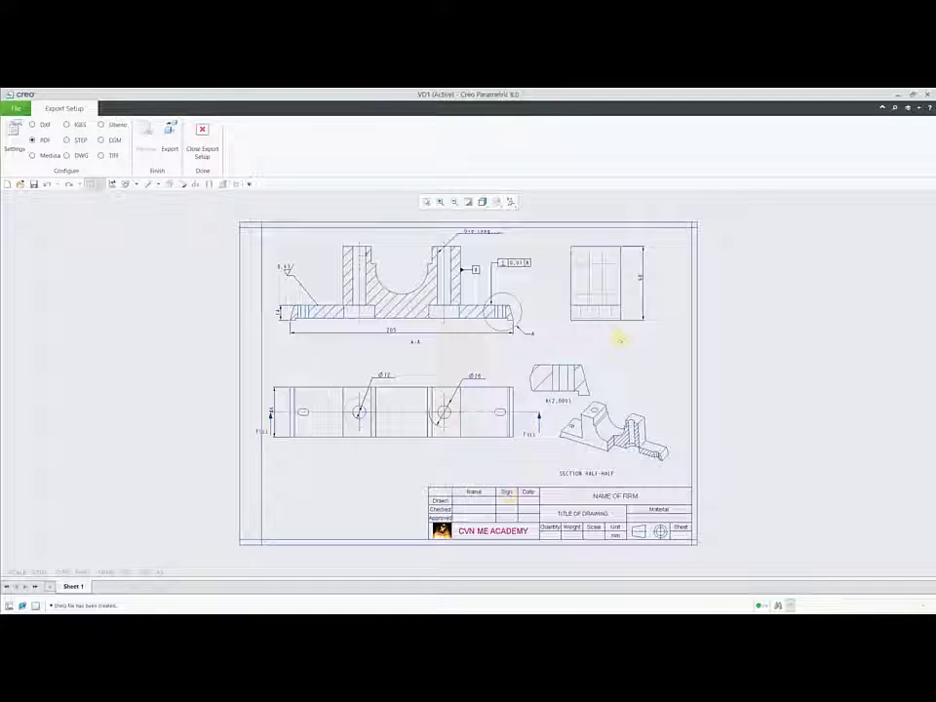
- Export the drawing as a PDF named vd111 to the desktop
click(169, 141)
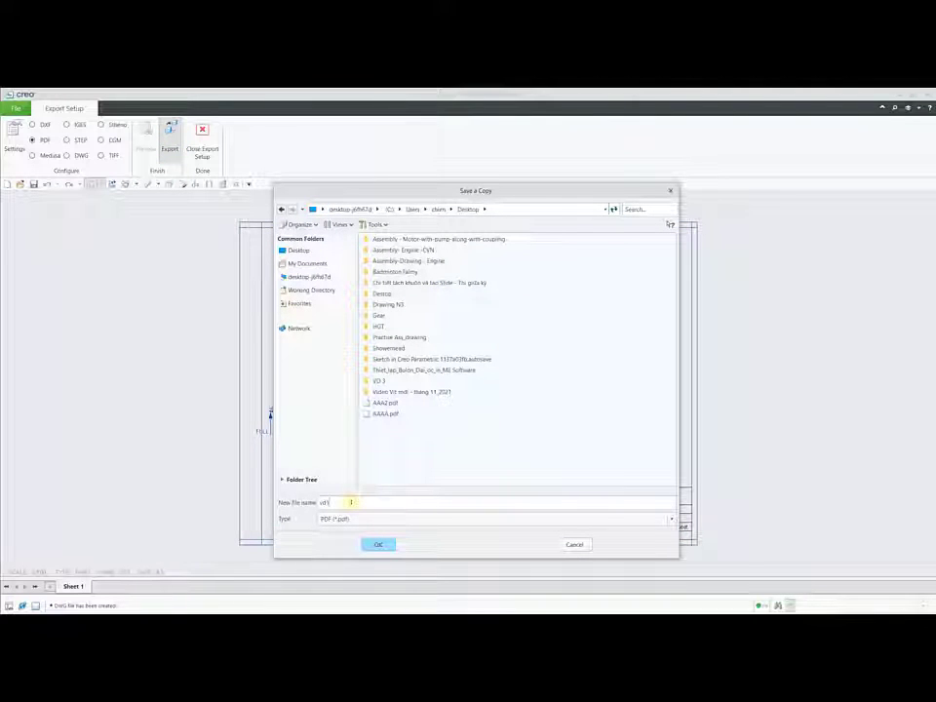
text(11)
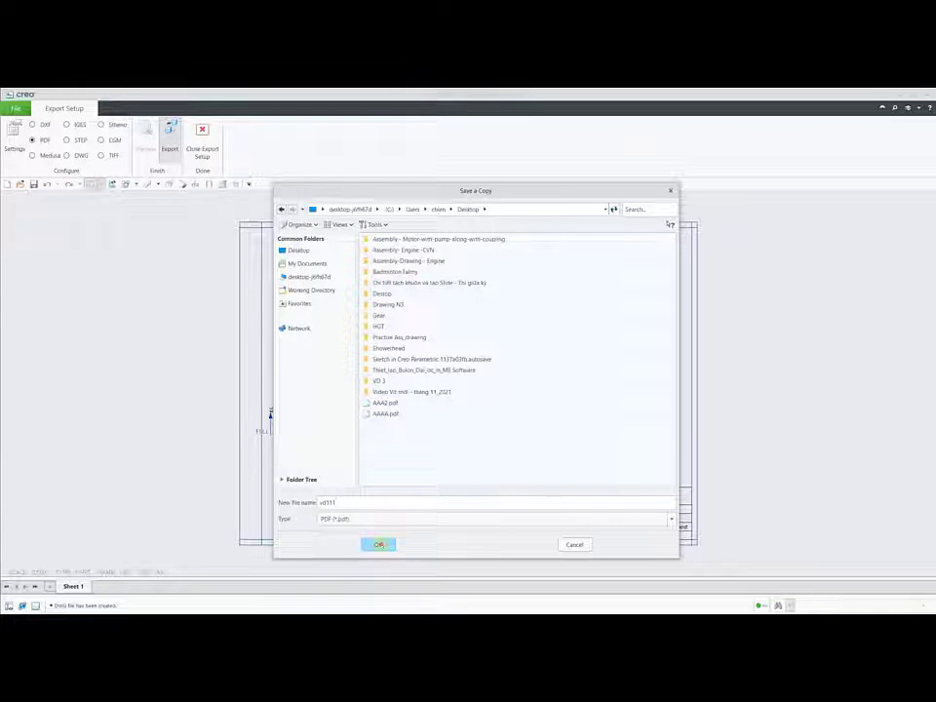
click(378, 544)
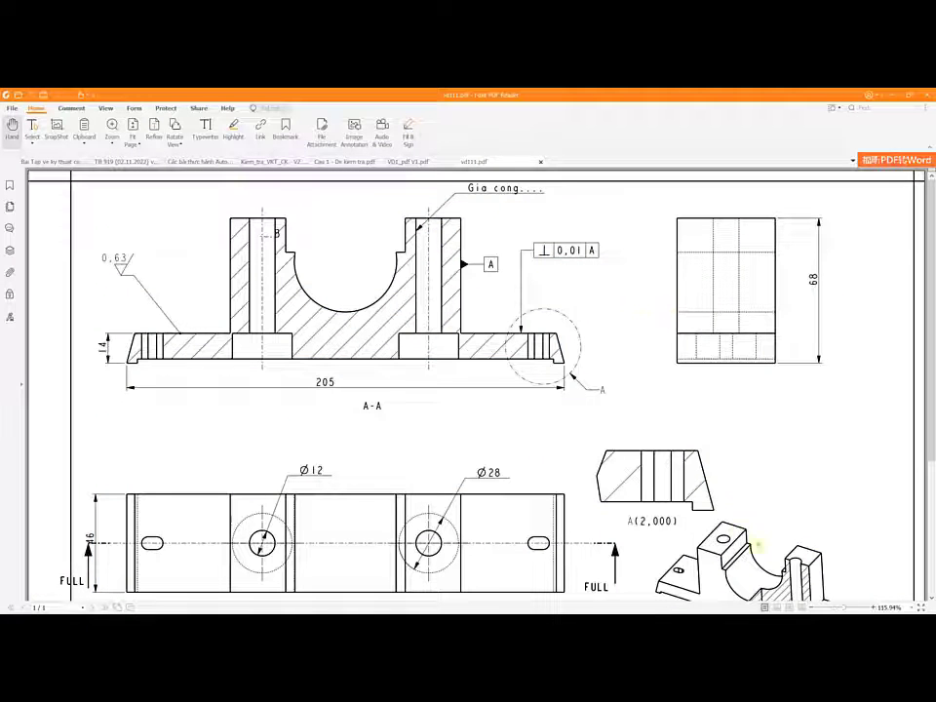
- Zoom out to check the vd111.pdf title block, then compare it with the colour VD1_pdf V1.pdf
click(839, 607)
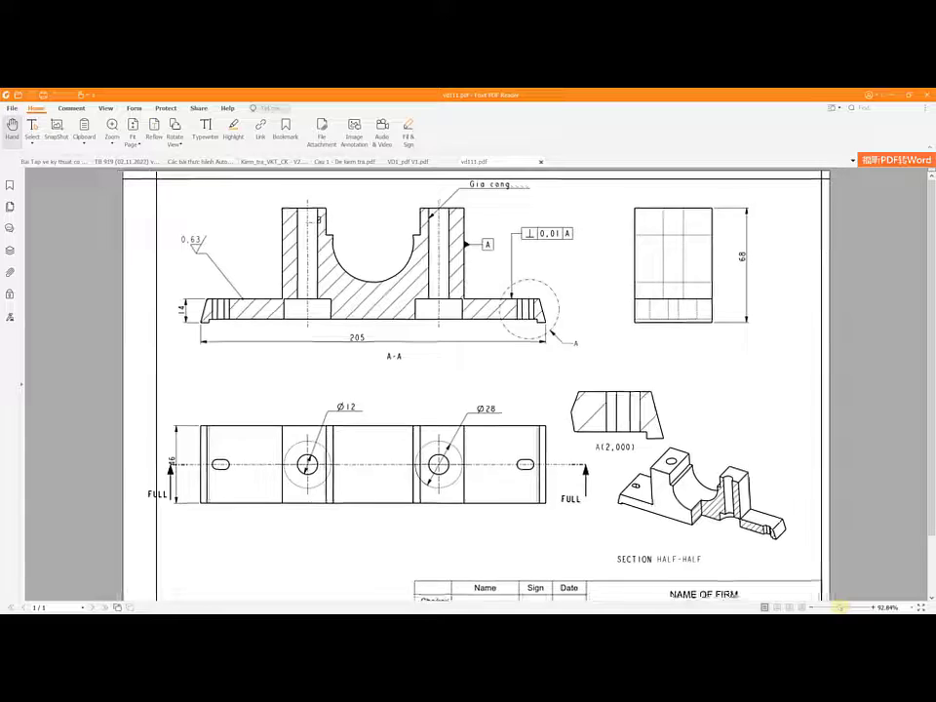
scroll(378, 315, down, 1)
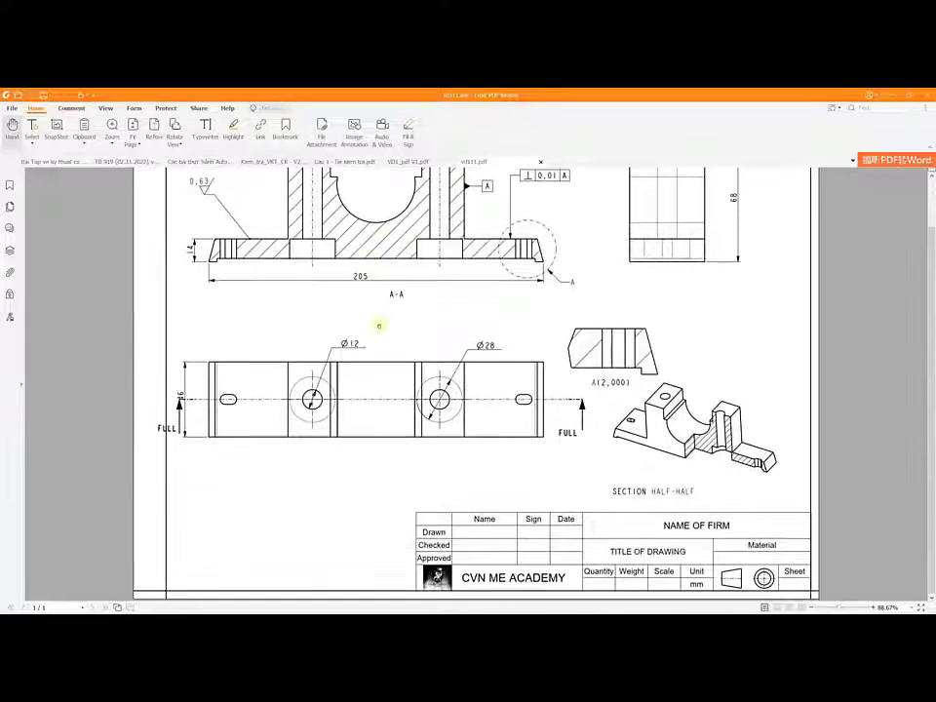
scroll(565, 454, up, 1)
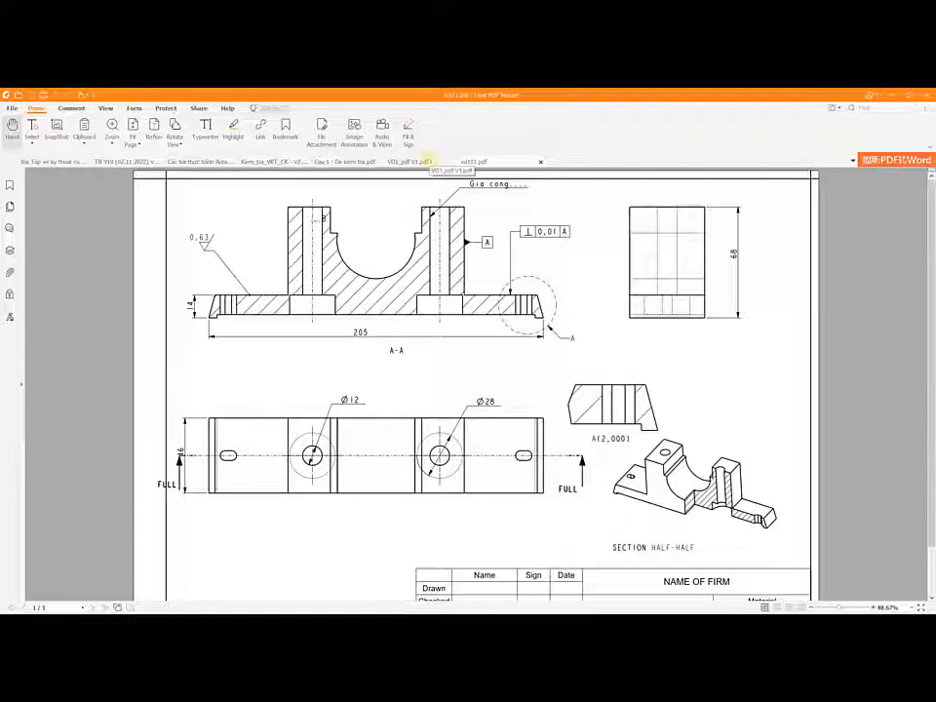
click(426, 162)
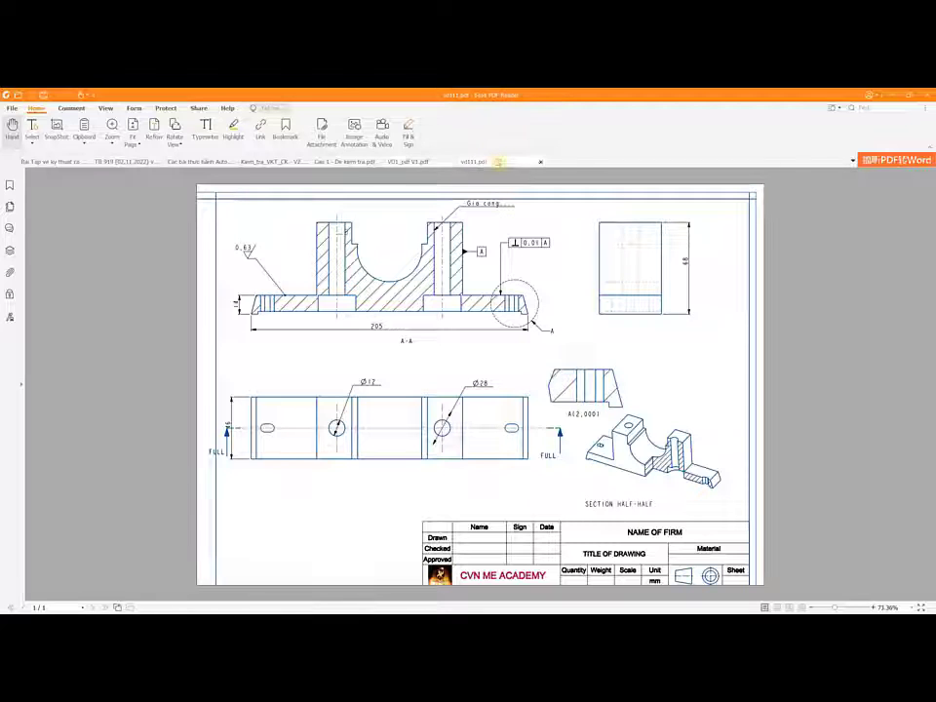
click(487, 161)
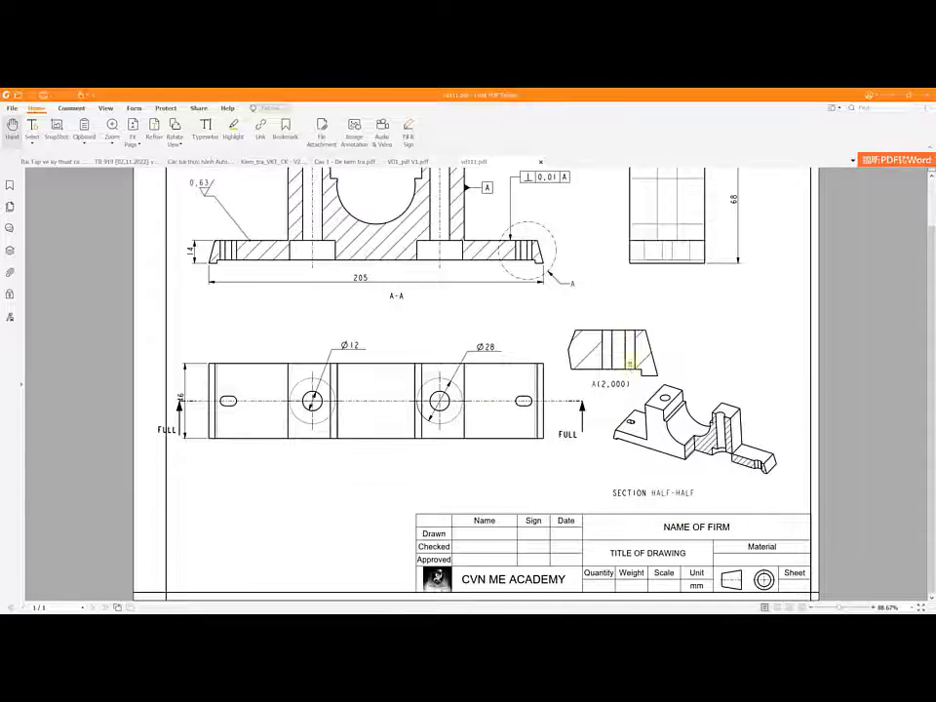